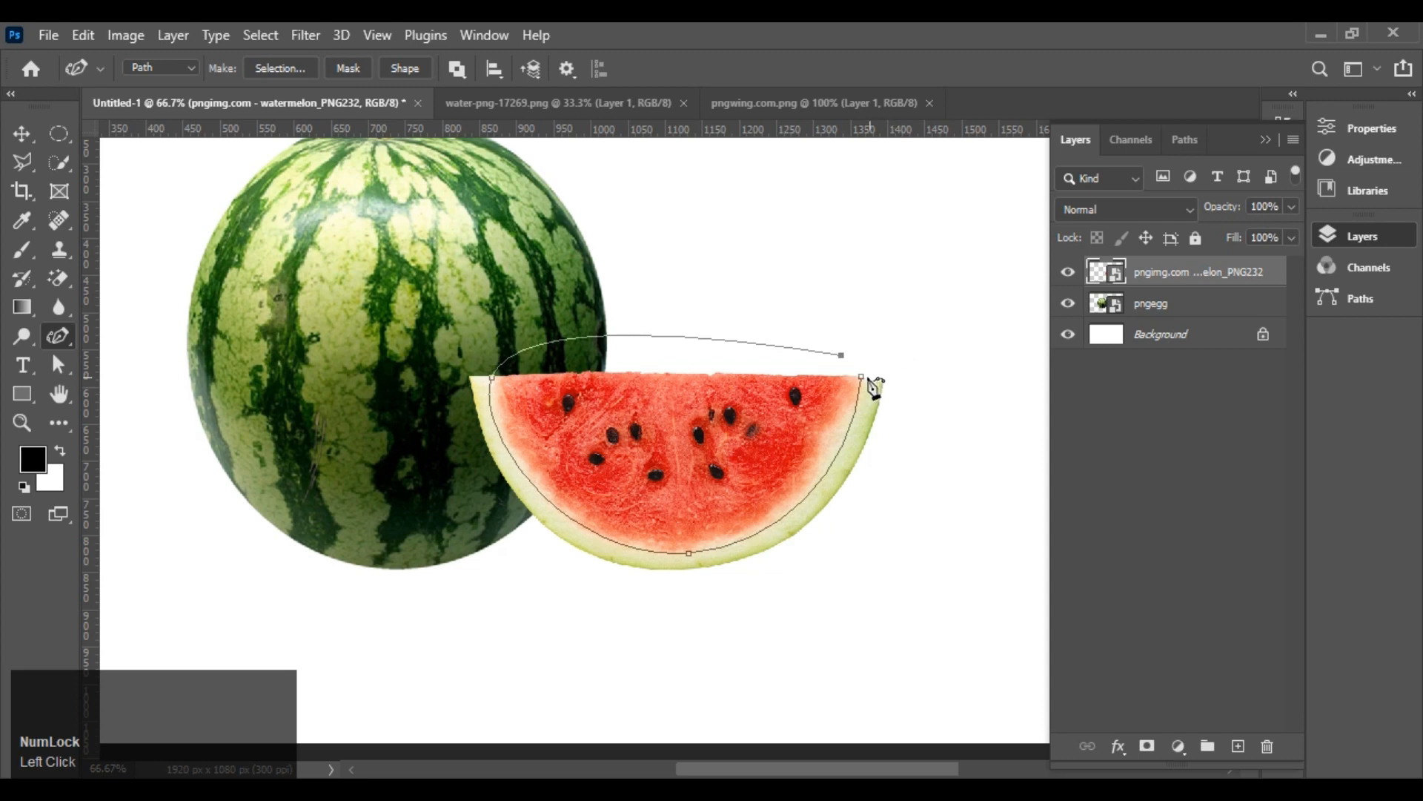
- Close the path around the slice's red flesh, convert it to a selection, and mask out the flesh, leaving only the rind
left_click(862, 378)
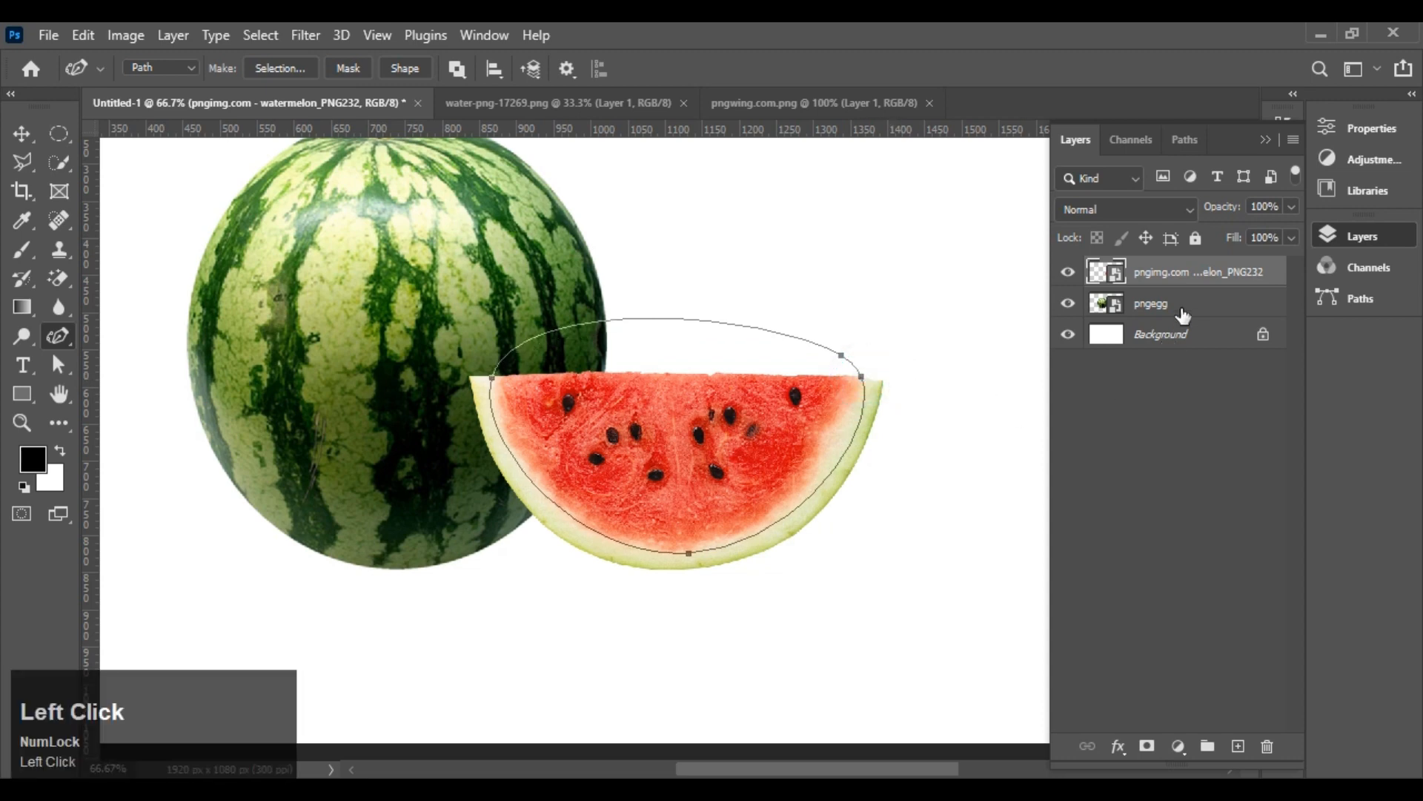
right_click(660, 422)
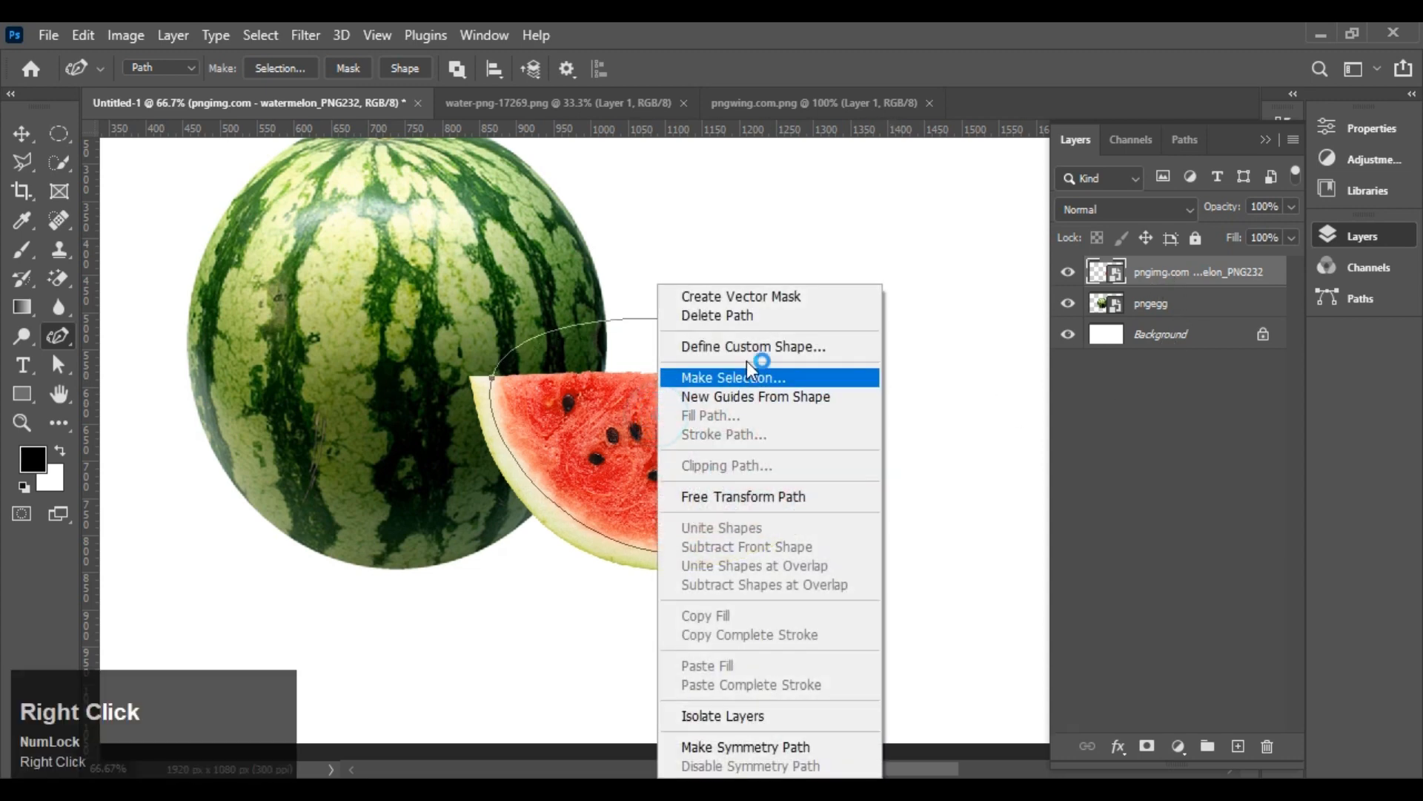
left_click(751, 376)
left_click(820, 208)
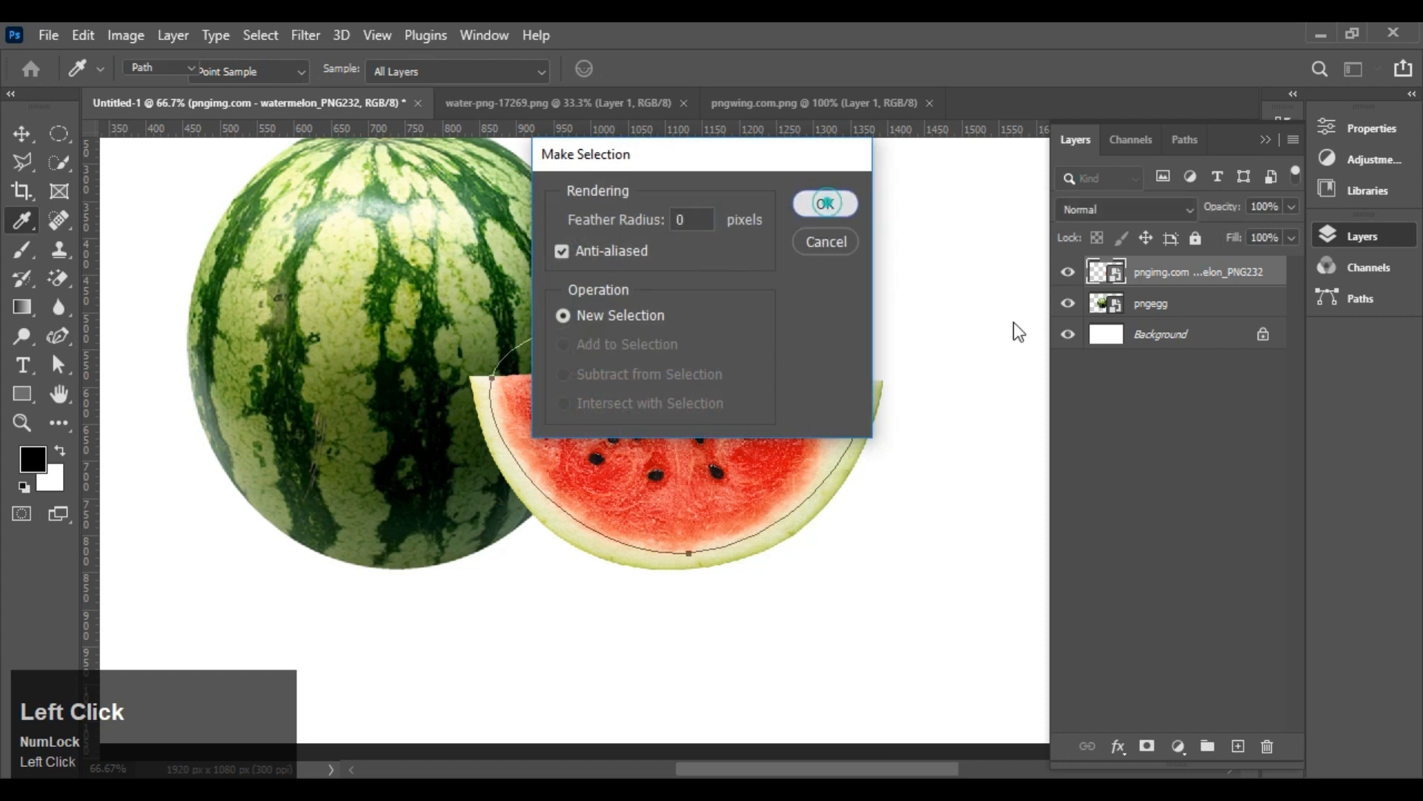
left_click(1148, 746, "alt")
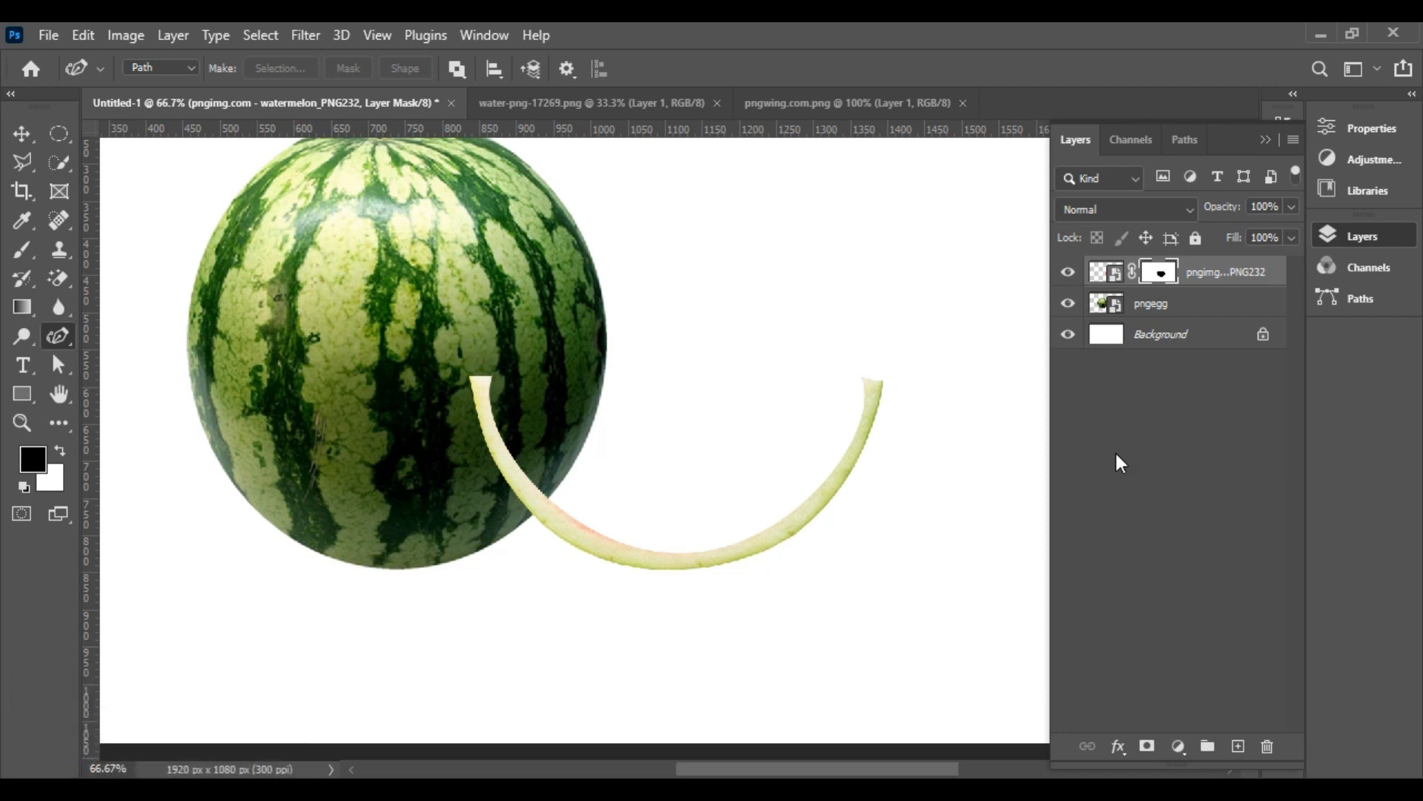
- Copy the water image from water-png-17269.png into the watermelon document
left_click(621, 102)
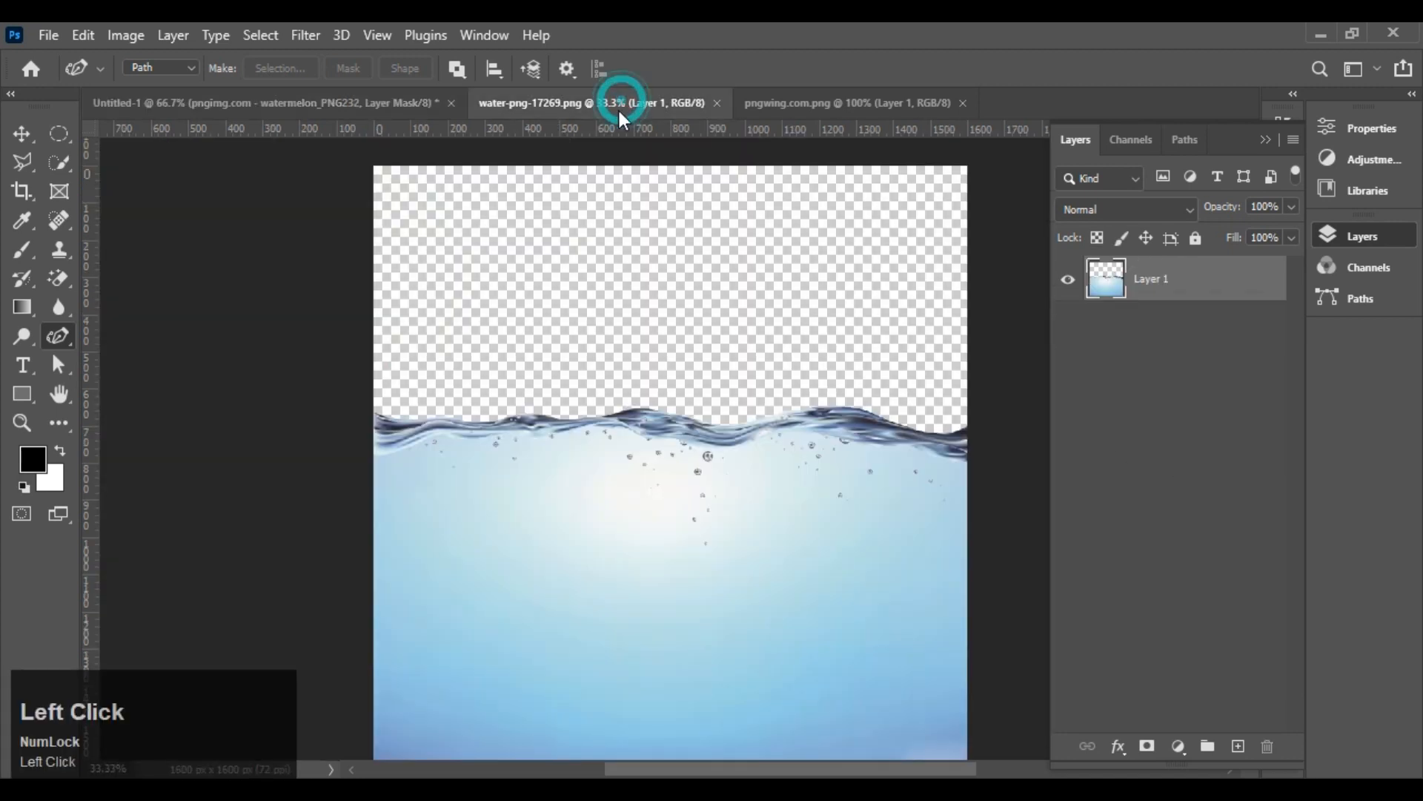
left_click(21, 135)
left_click_drag(566, 522, 274, 109)
left_click_drag(644, 466, 643, 461)
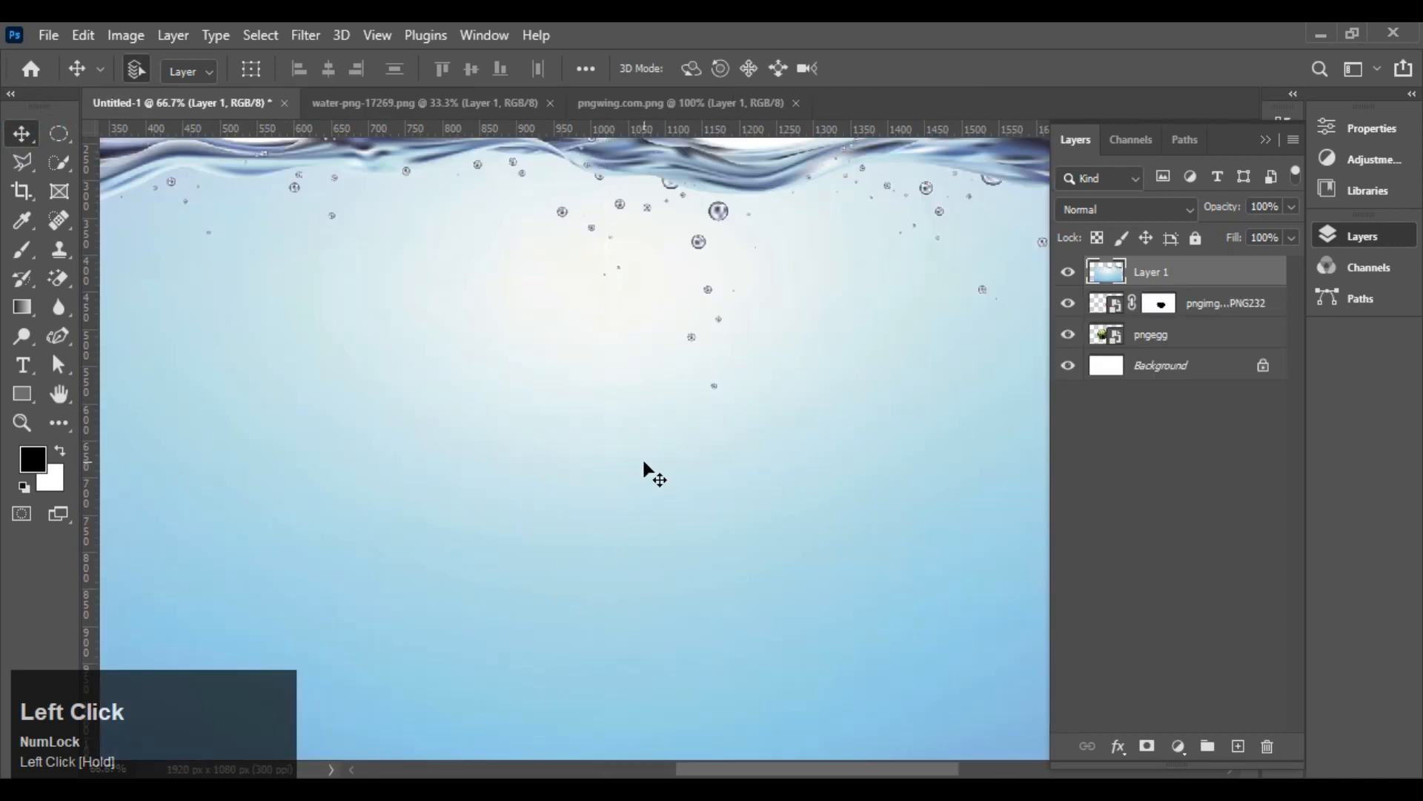
- Scale the water layer to about 36% and position it over the hollow slice with its surface at the rim
key("ctrl+minus")
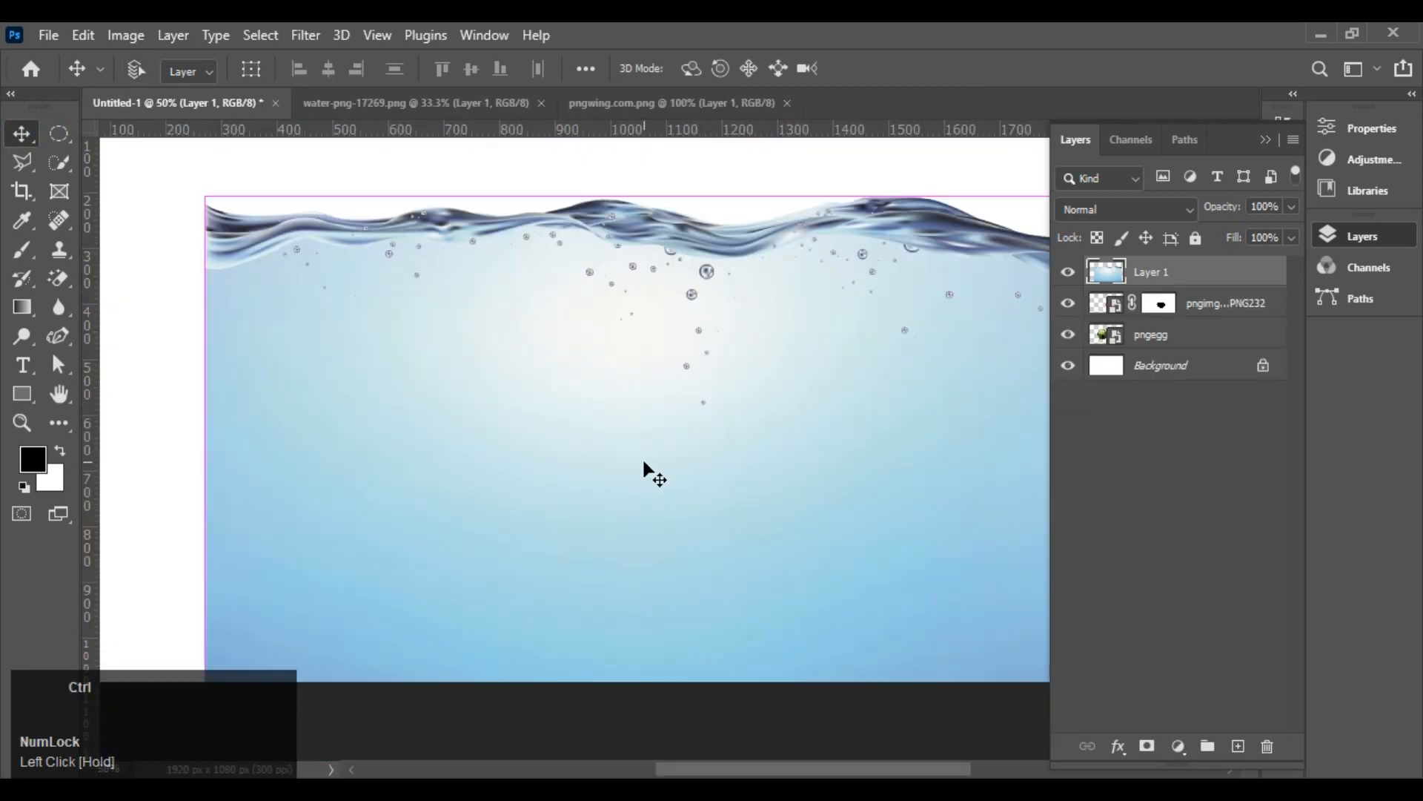
key("ctrl+minus")
key("ctrl+t")
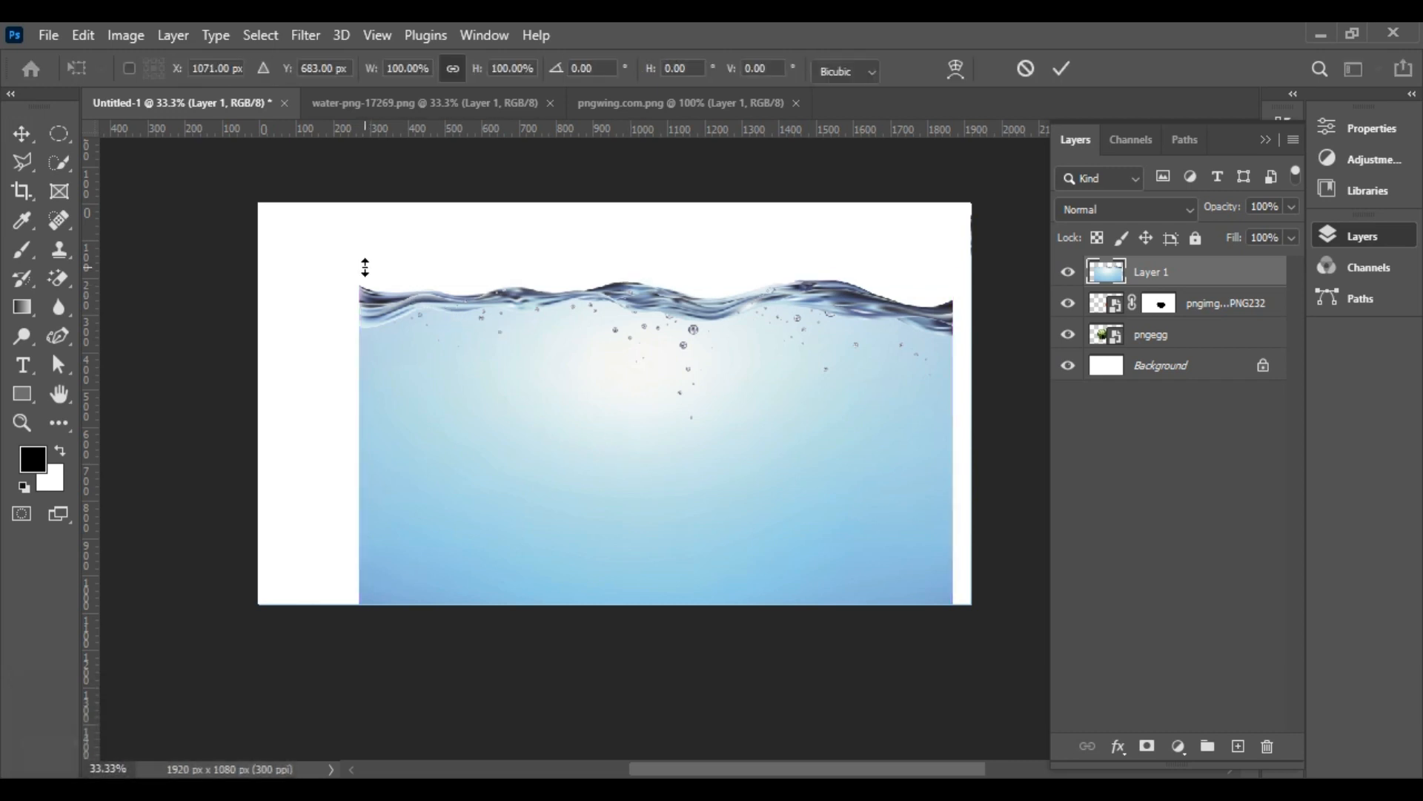
key("ctrl+minus")
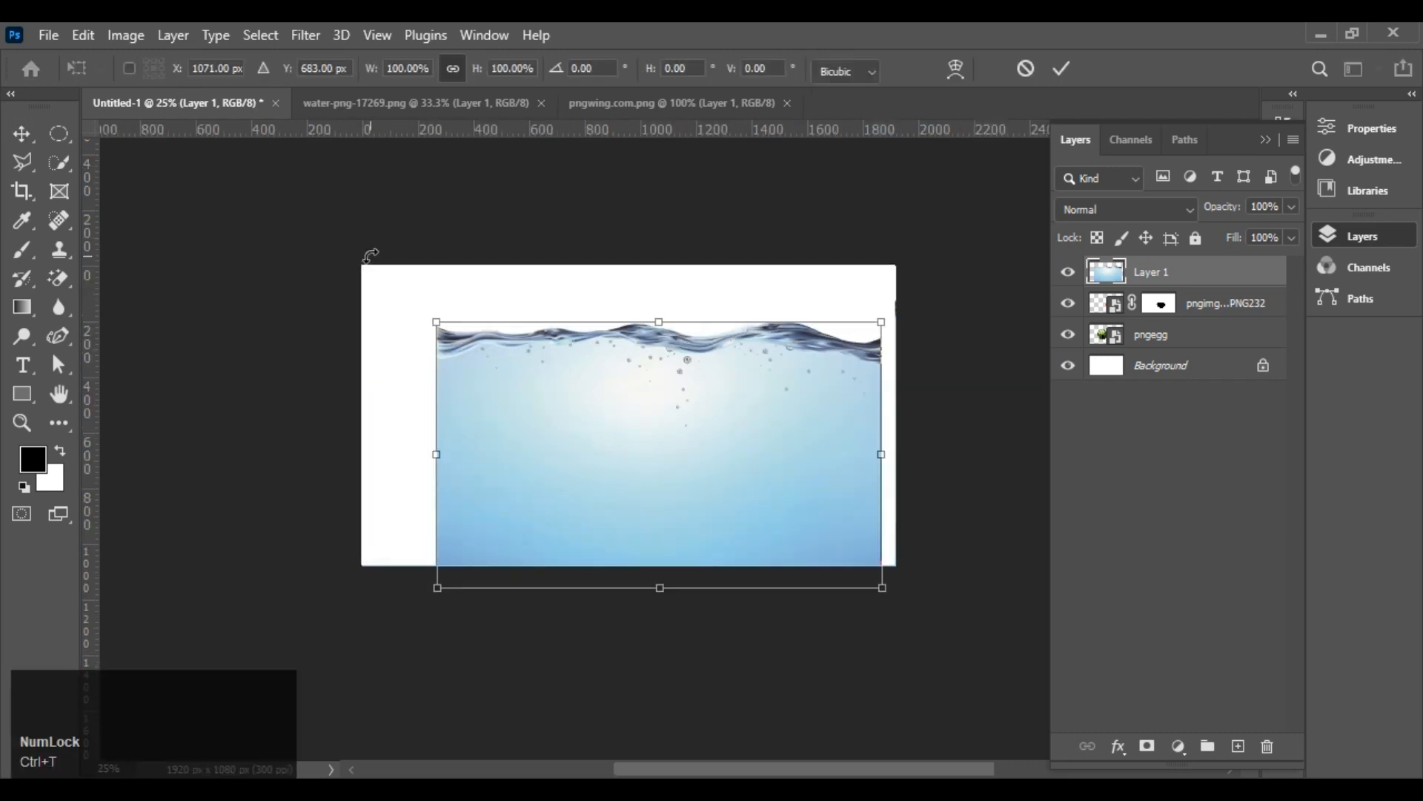
left_click_drag(436, 324, 647, 517)
left_click_drag(797, 537, 702, 497)
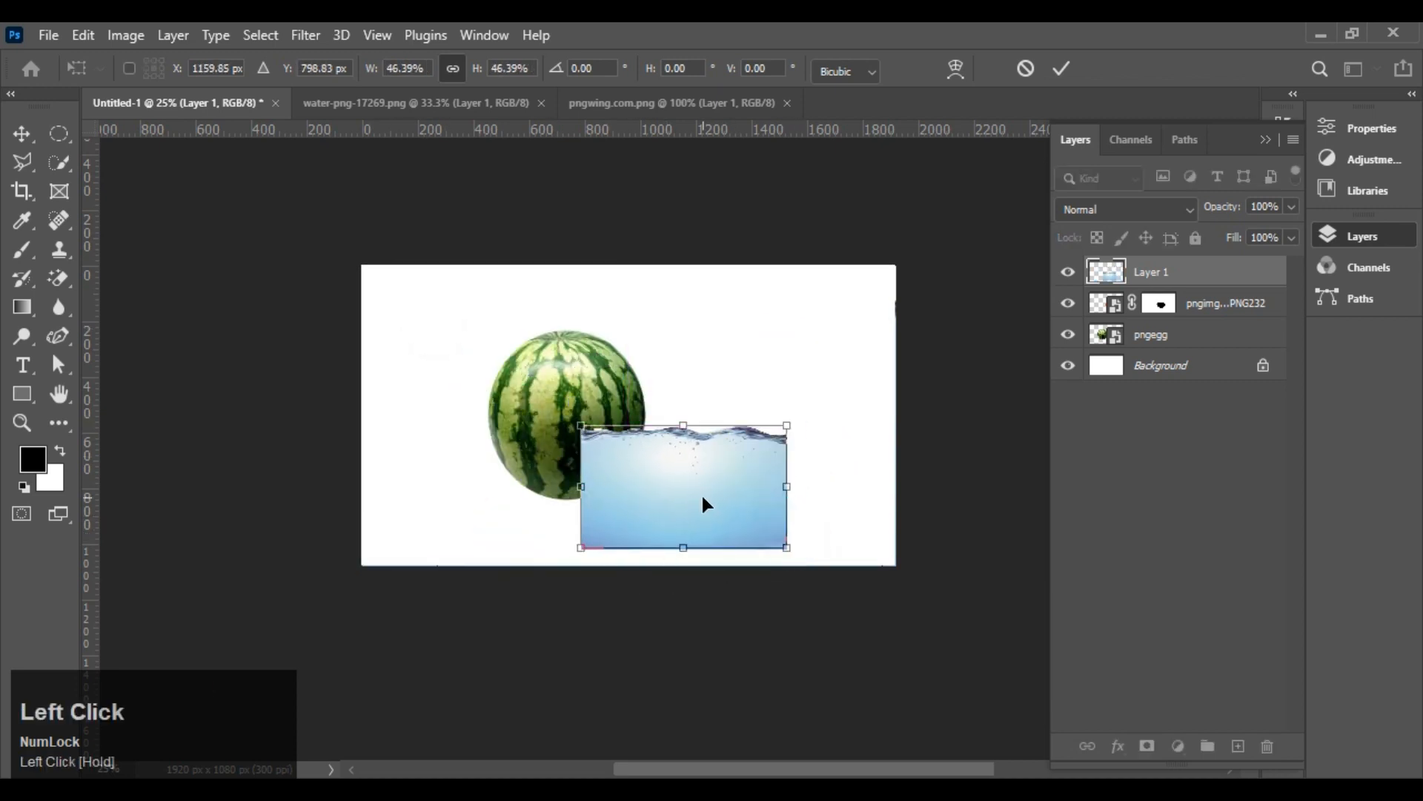
key("ctrl+plus")
key("ctrl+plus")
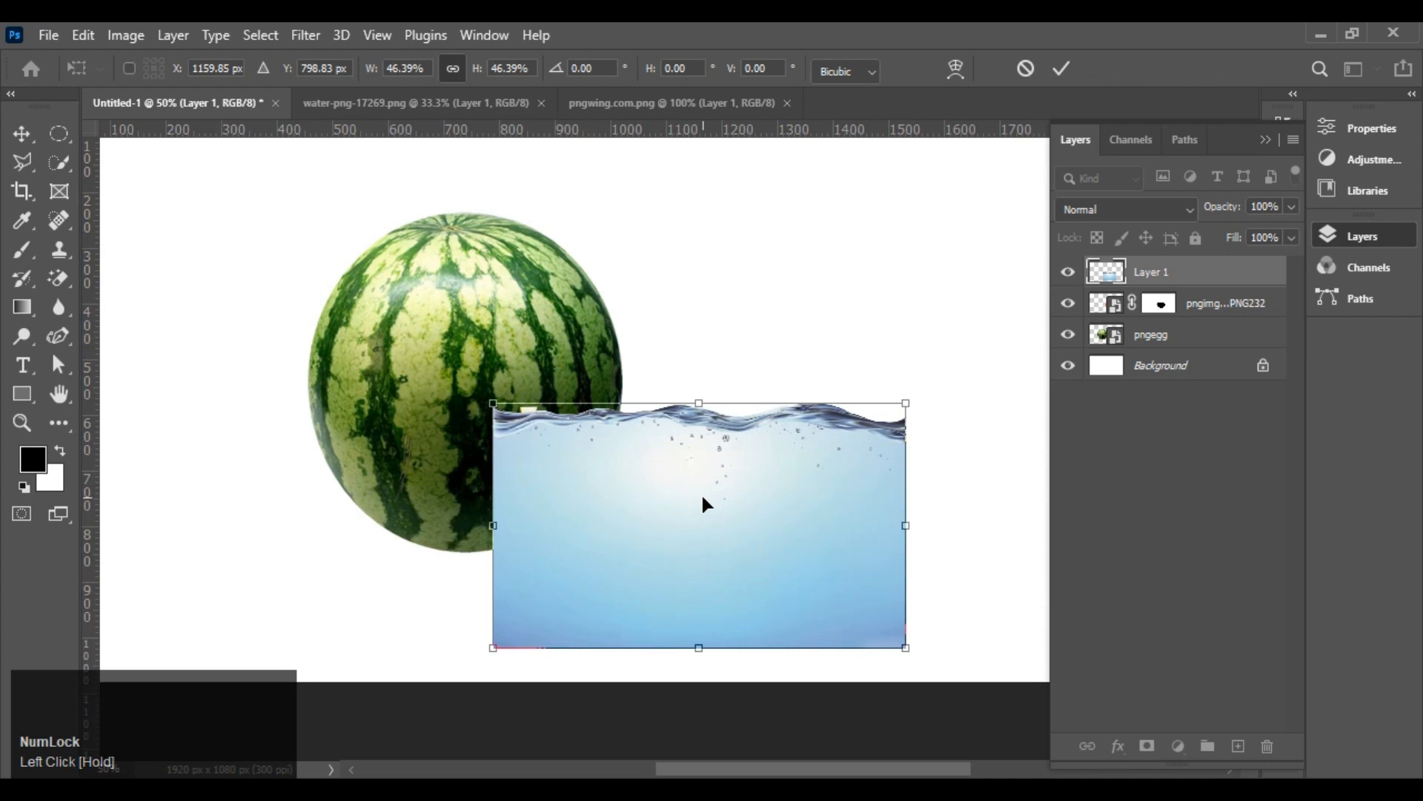
key("ctrl+plus")
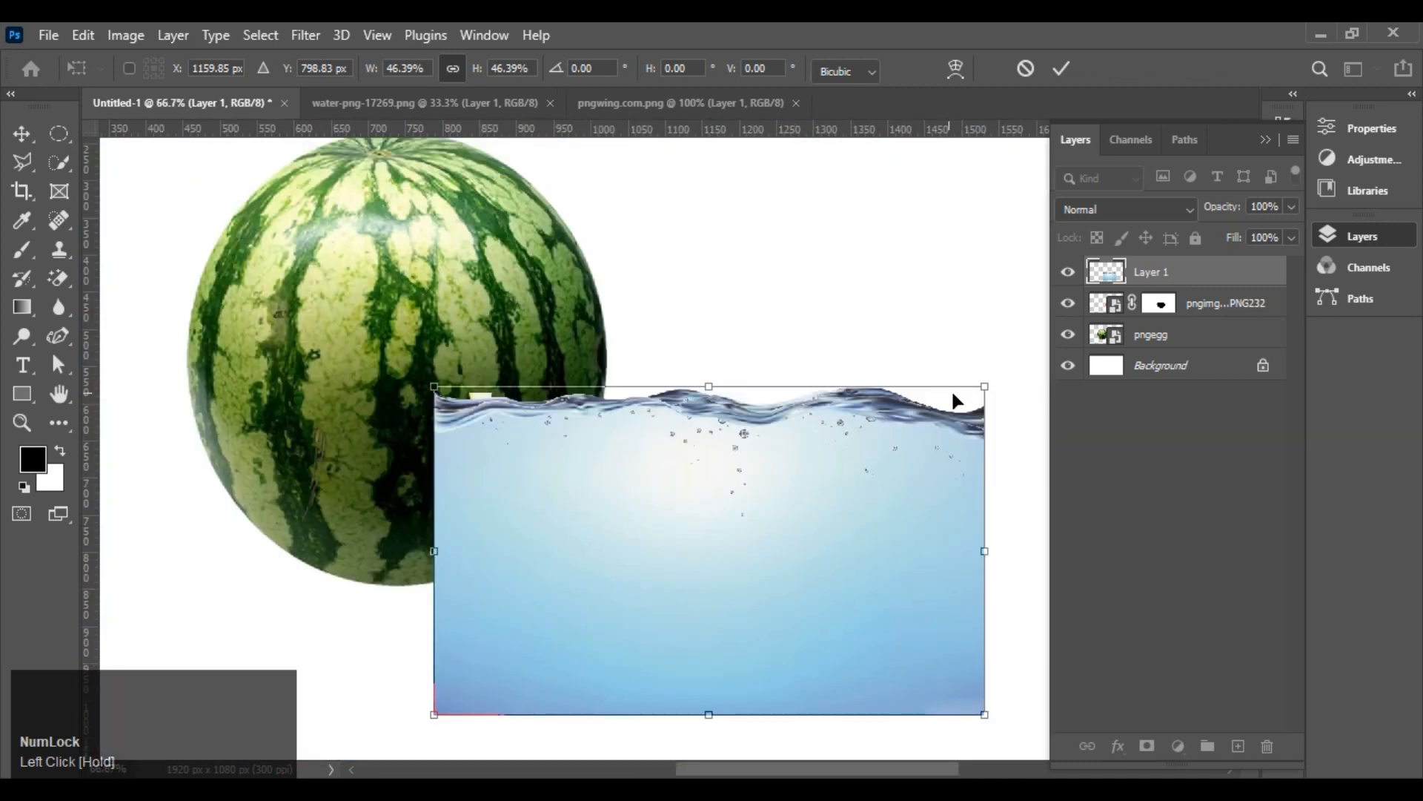
left_click_drag(984, 384, 864, 460)
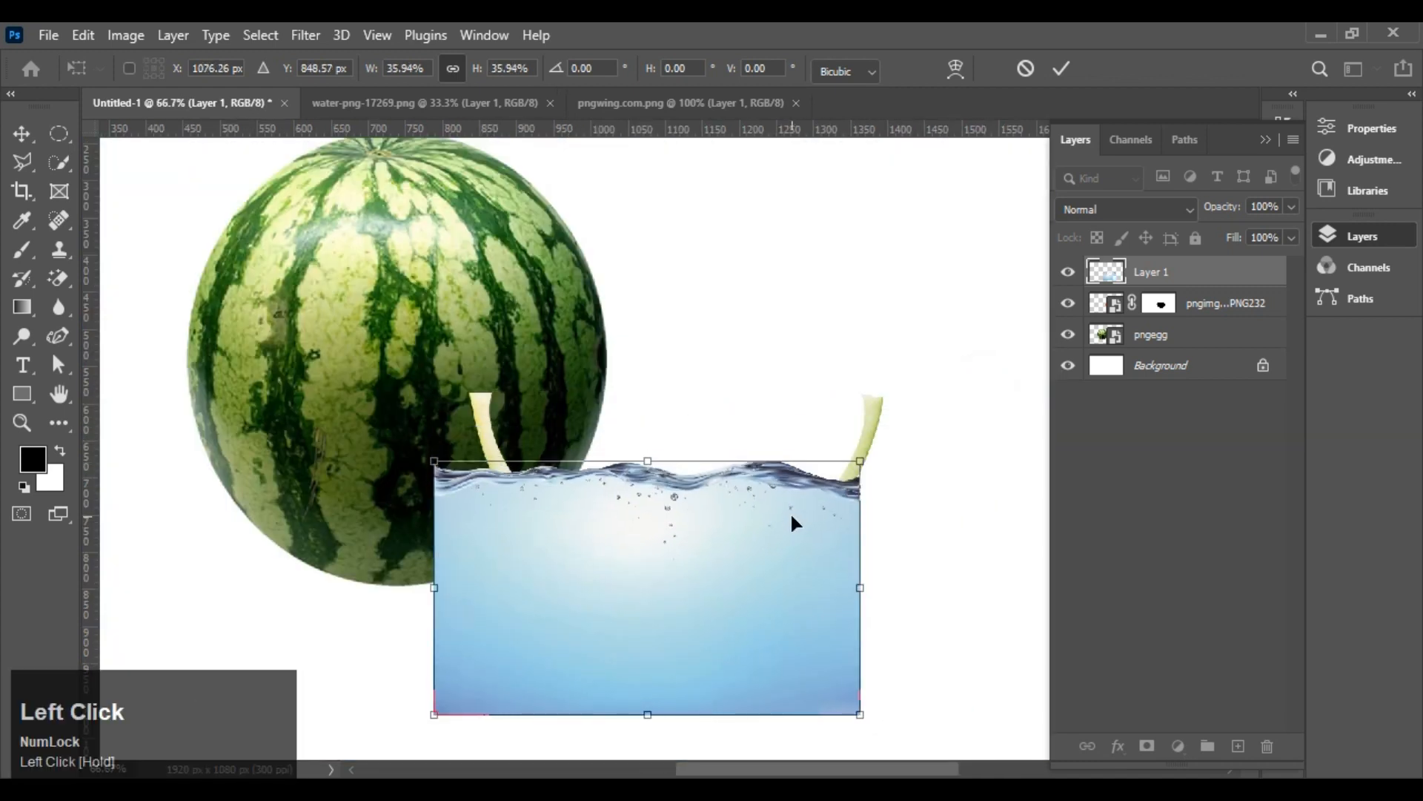
left_click_drag(791, 515, 843, 443)
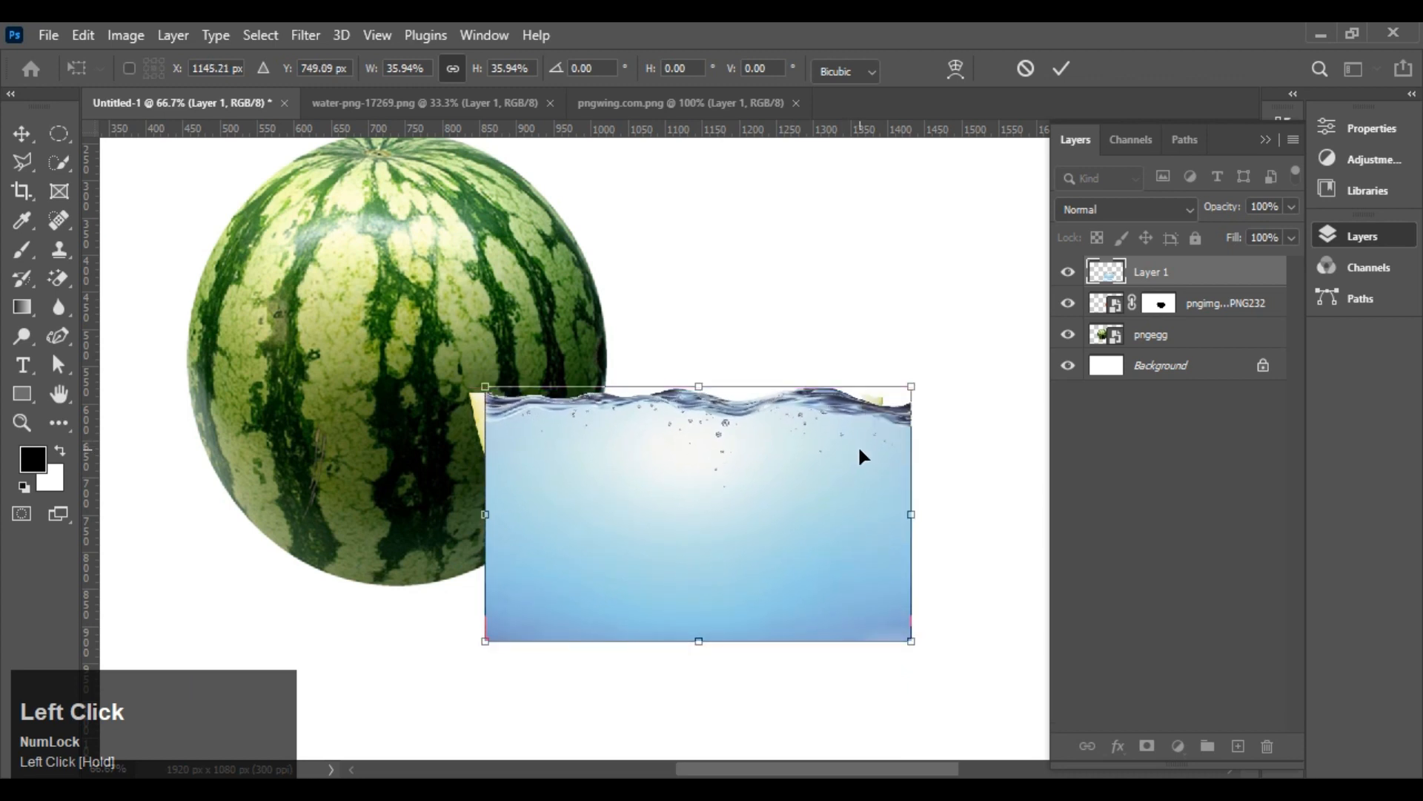
- Mask the water layer with the inverse of the slice's mask so water fills only the hollow
left_click(1174, 306, "ctrl")
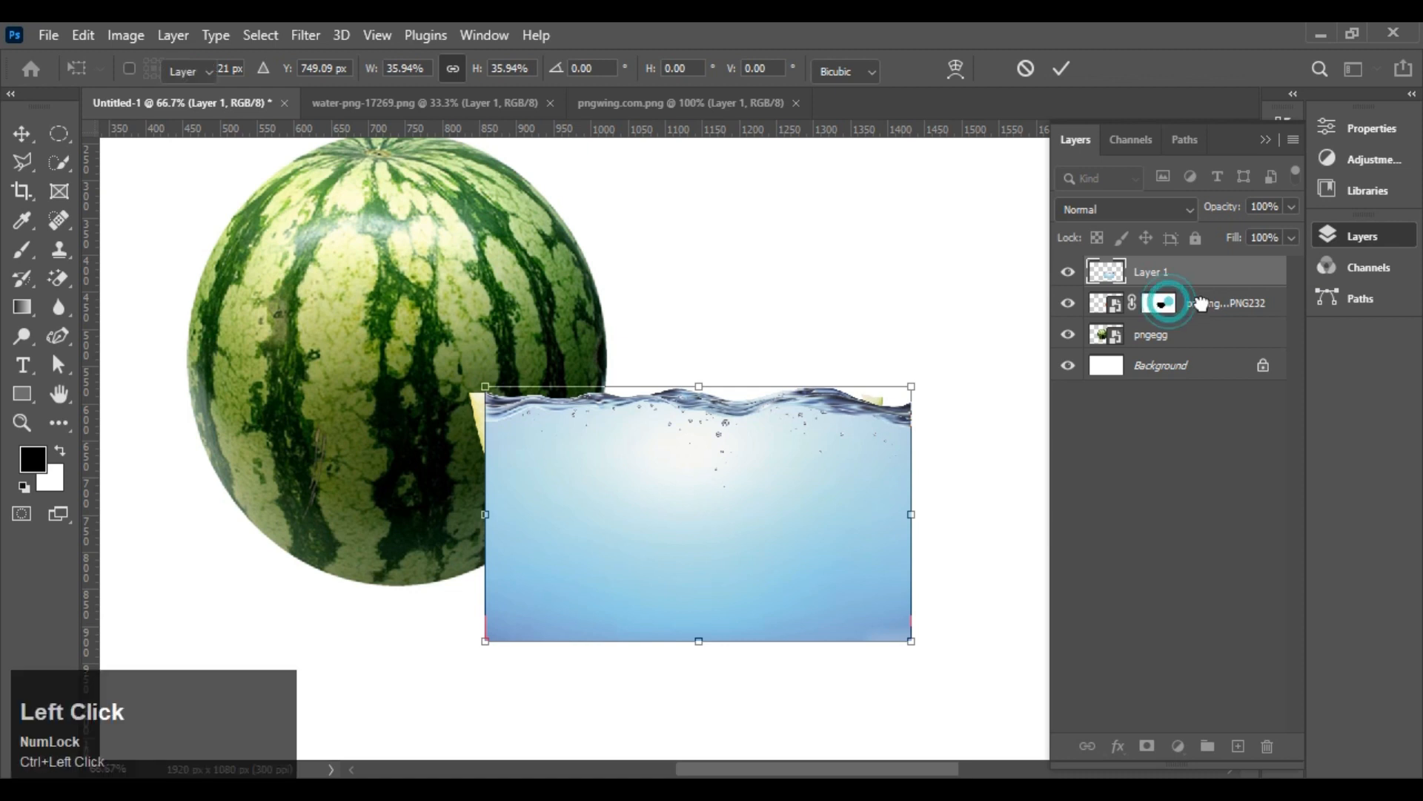
left_click(1145, 747, "alt")
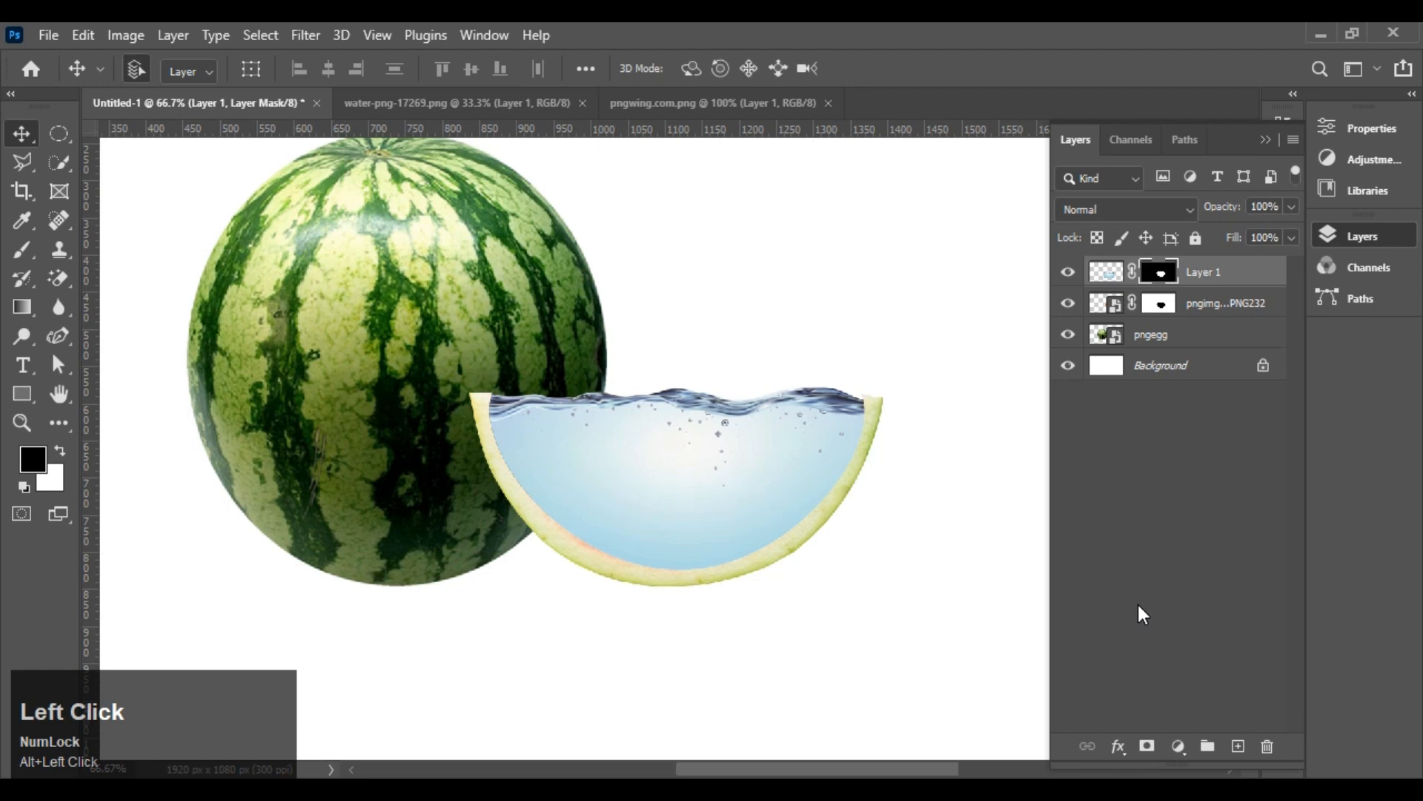
- Copy the goldfish from pngwing.com.png into the watermelon document and scale it to about 26% inside the water's left half
left_click(706, 107)
left_click_drag(650, 389, 752, 345)
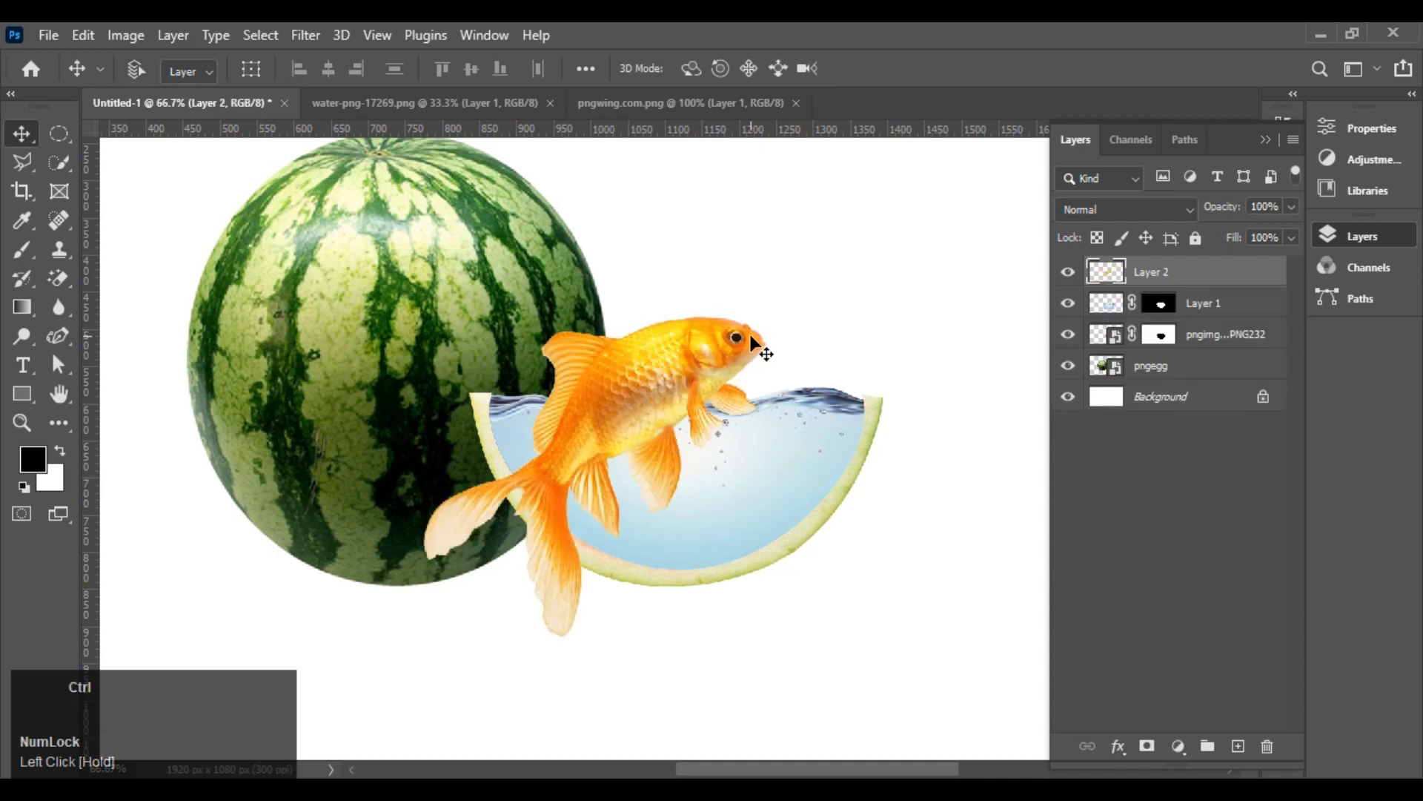
key("ctrl+t")
left_click(768, 319)
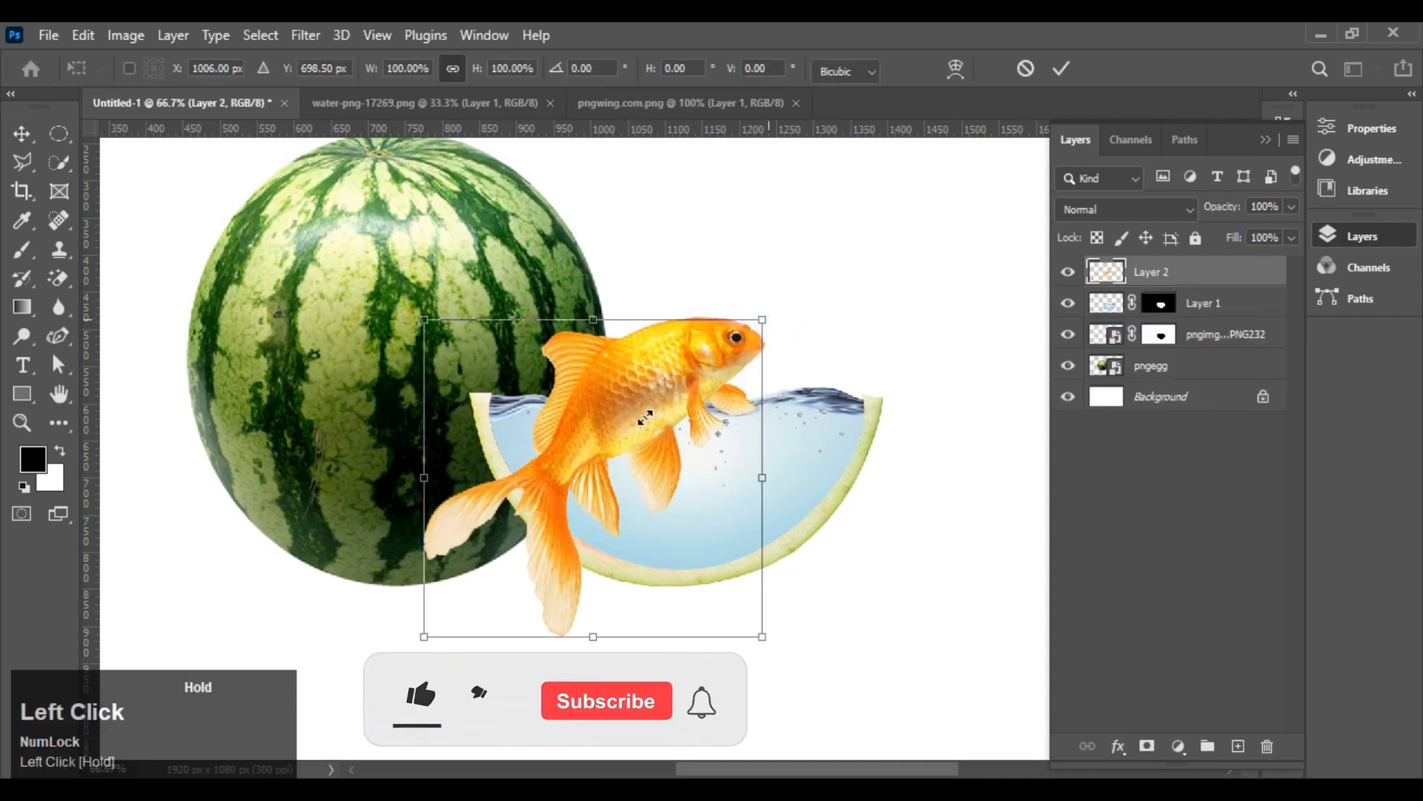
left_click_drag(708, 371, 633, 443)
left_click_drag(662, 523, 639, 495)
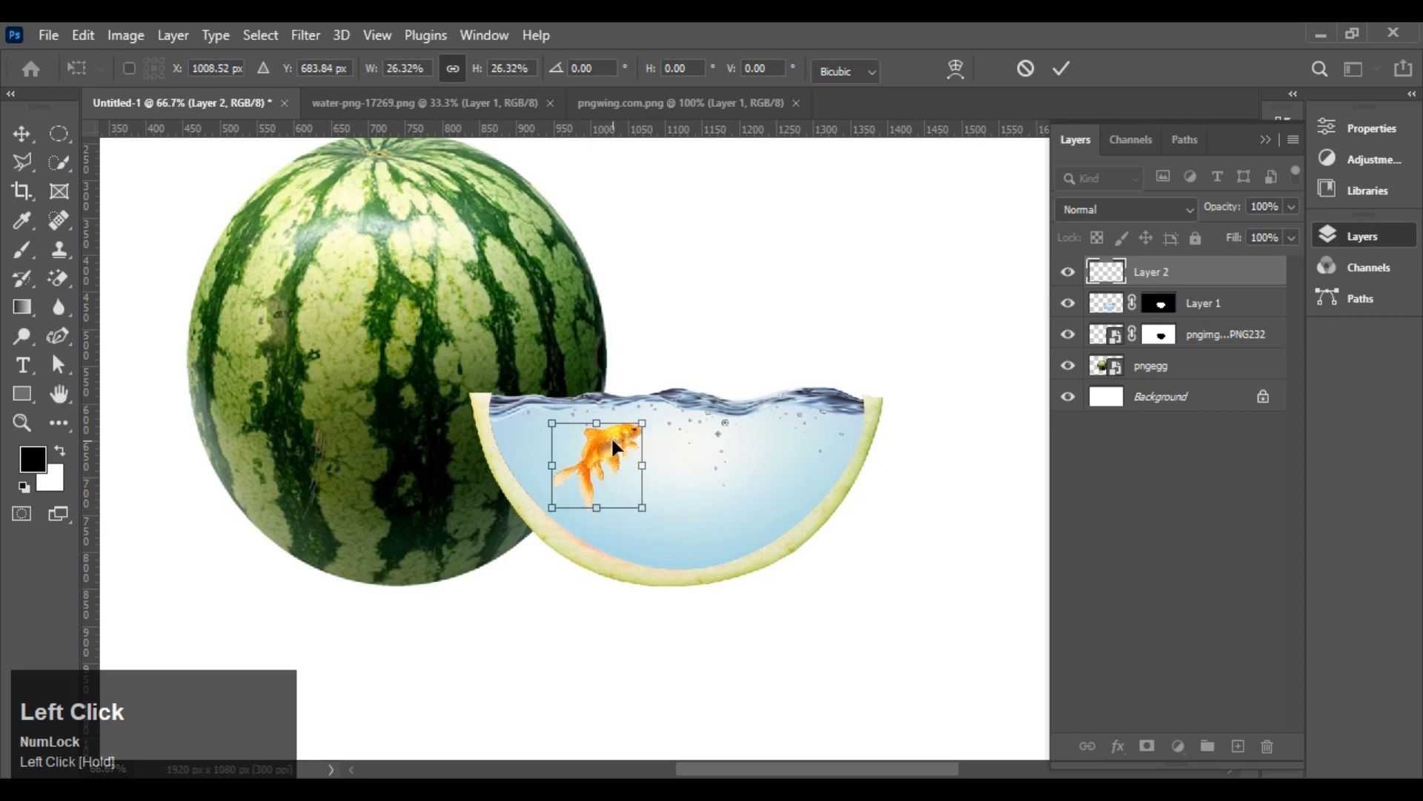
left_click_drag(614, 446, 620, 449)
key("j")
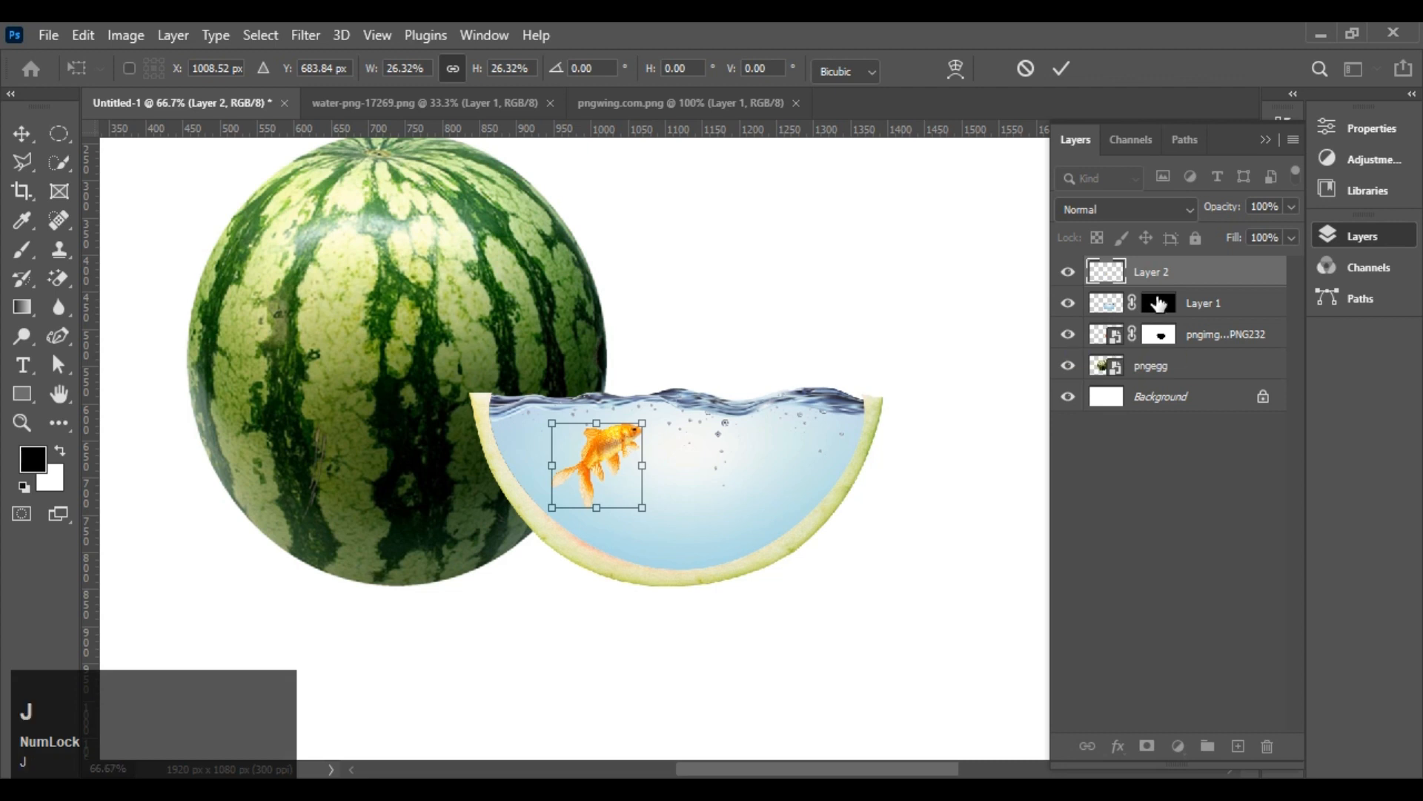
key("Return")
- Duplicate the goldfish layer and place the copy near the water's right end, rotated about -25°
key("ctrl+j")
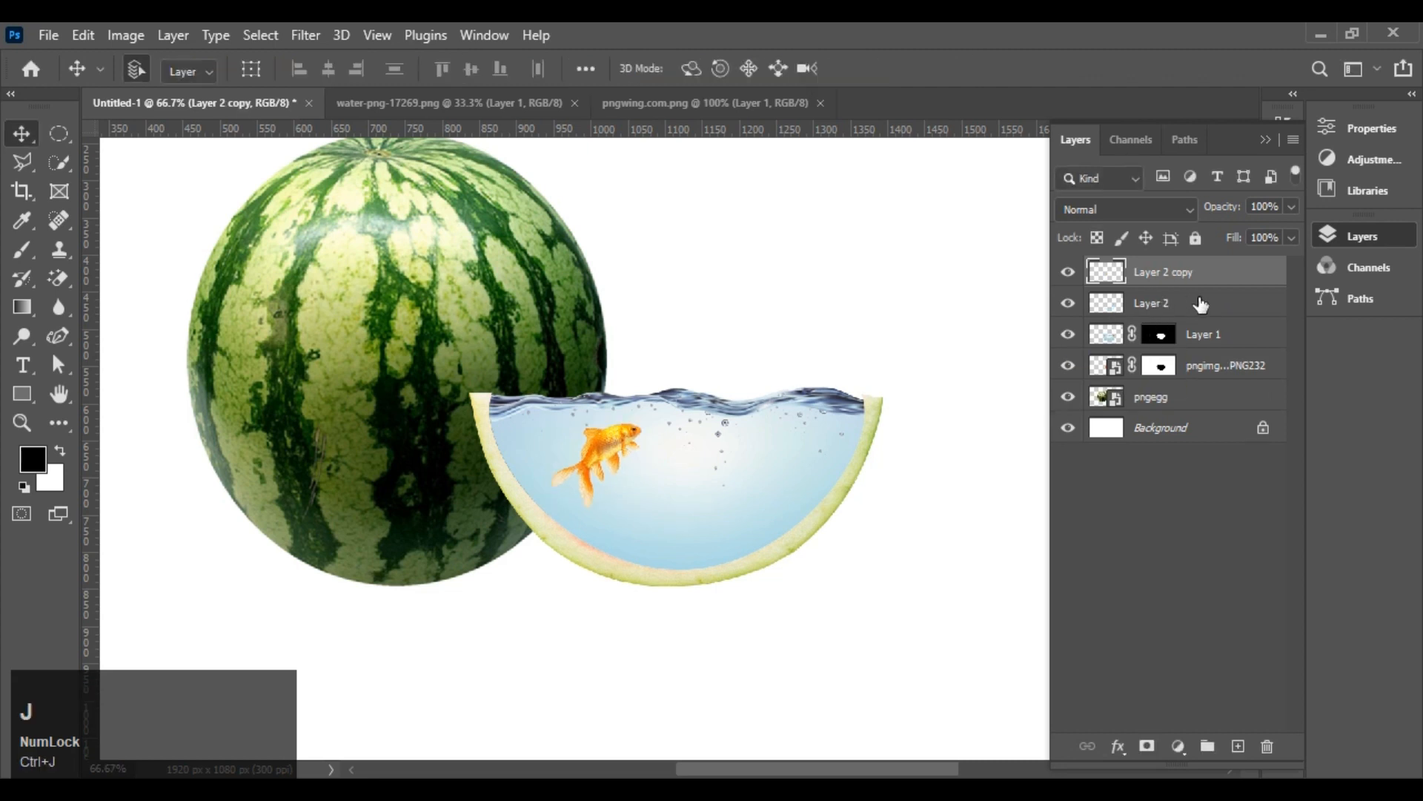
left_click_drag(615, 458, 787, 412)
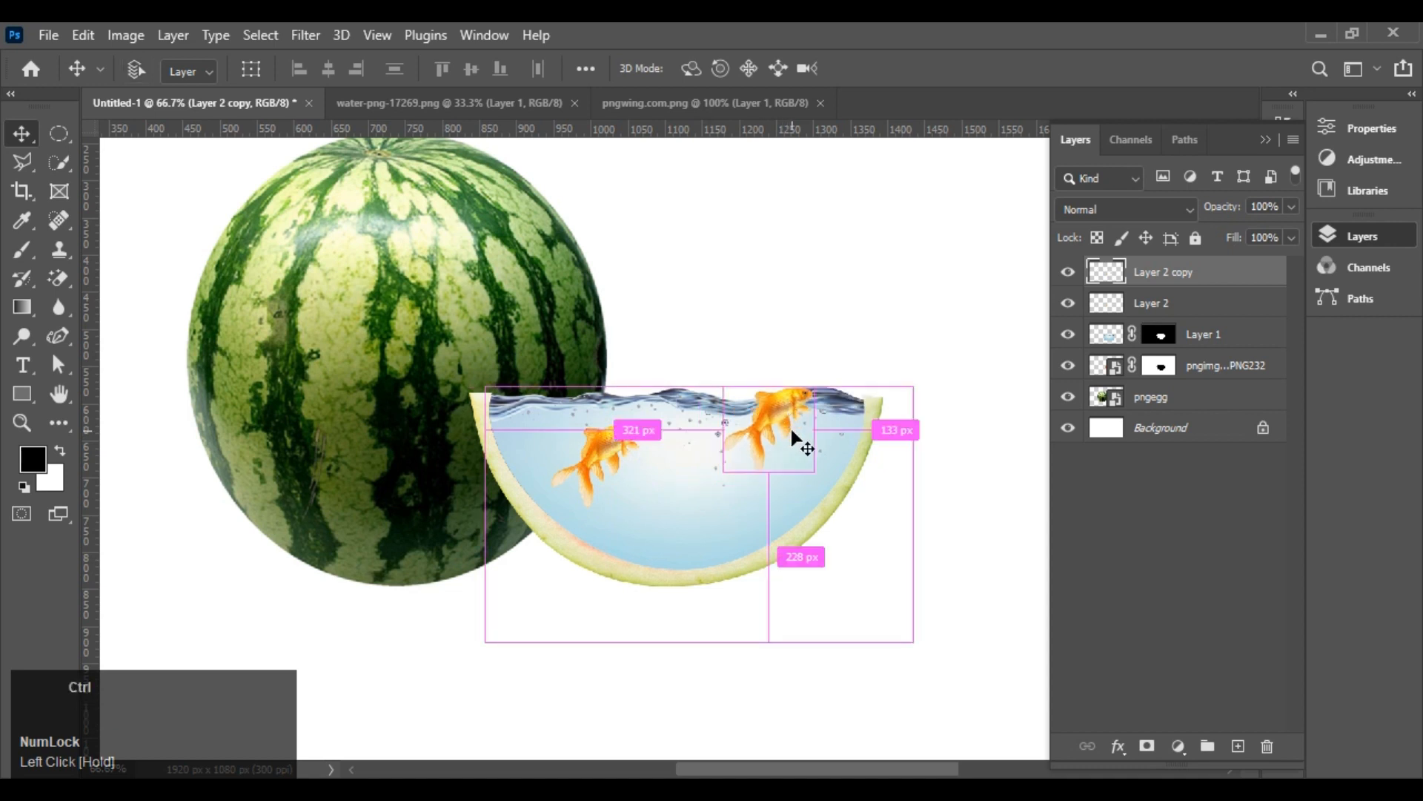
key("ctrl+t")
left_click_drag(842, 375, 822, 334)
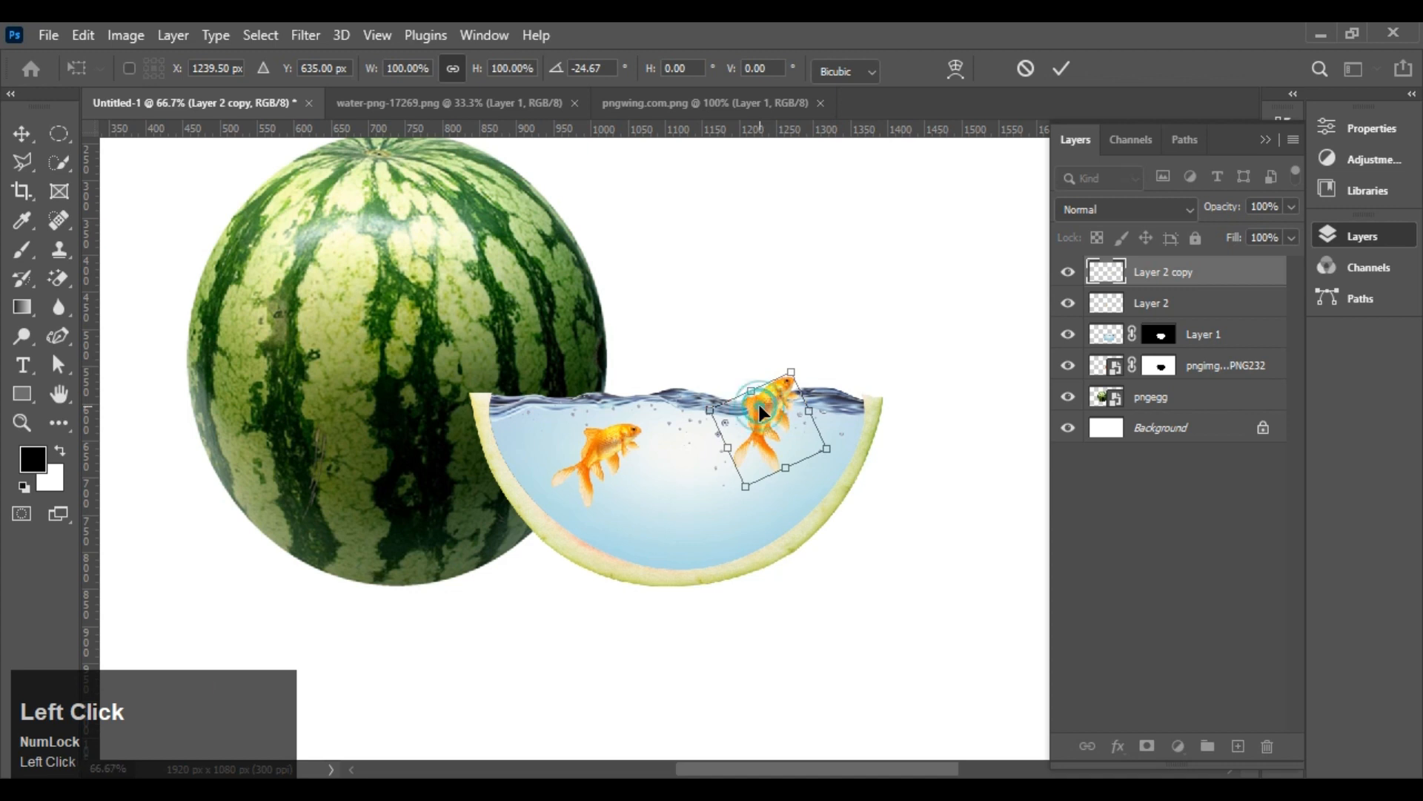
left_click_drag(759, 404, 763, 417)
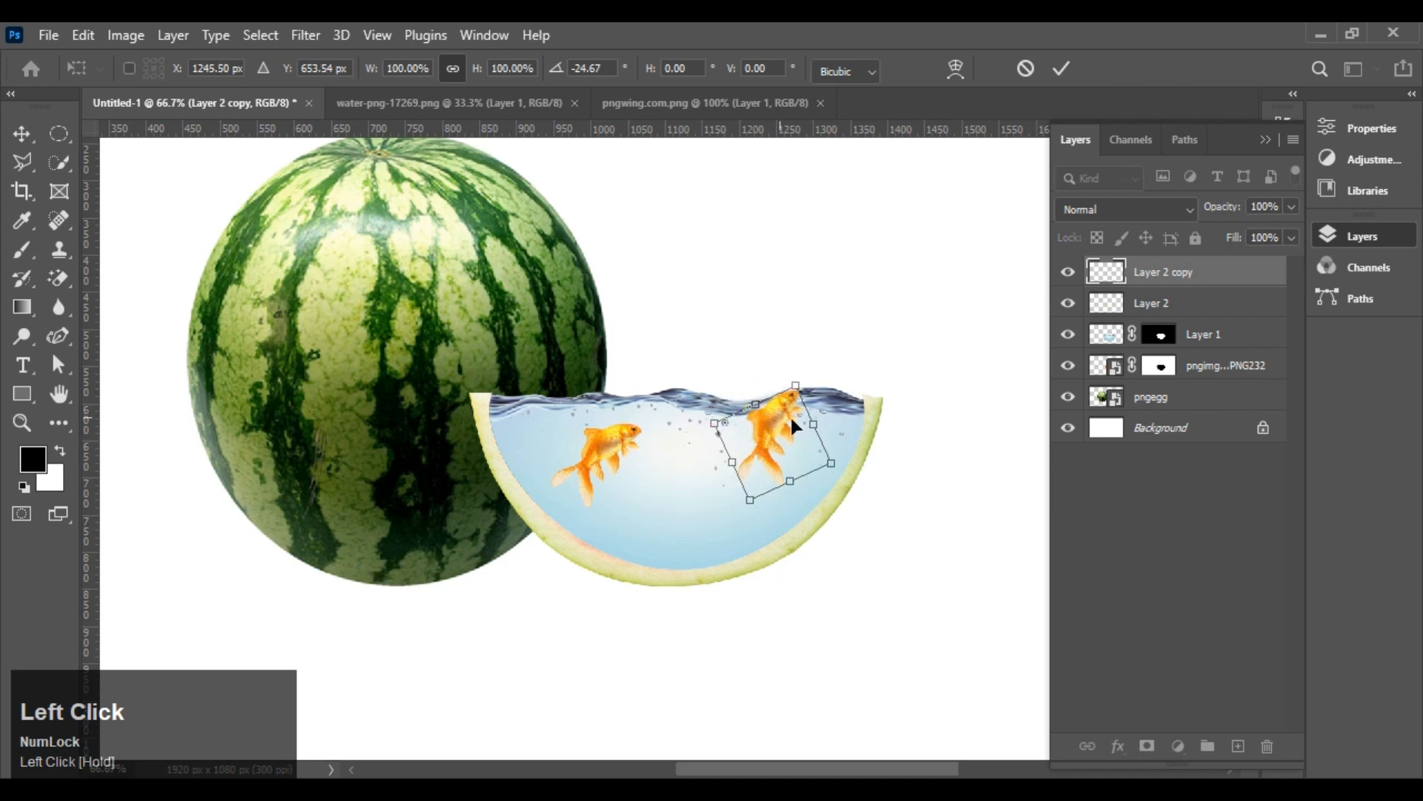
- Fine-tune the rotated goldfish copy's height so its head pokes just above the water surface
key("Up")
key("Up")
key("Up")
key("Up")
key("Up")
key("Up")
key("Up")
key("Up")
key("Up")
key("Up")
key("Up")
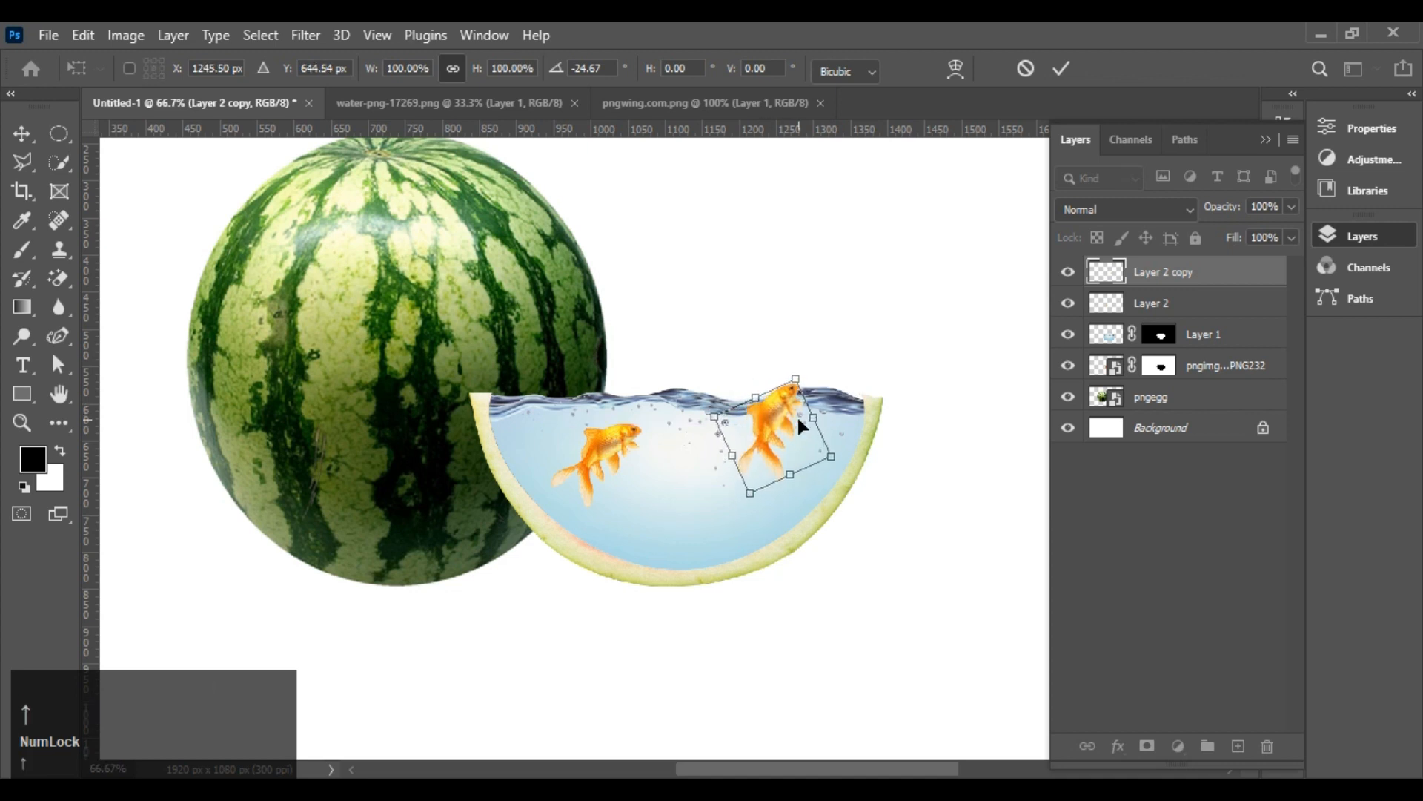
key("Down")
key("Down")
key("Down")
key("Return")
- Group the two goldfish layers and place a duplicate of the masked water layer above the group
left_click(1173, 307, "shift")
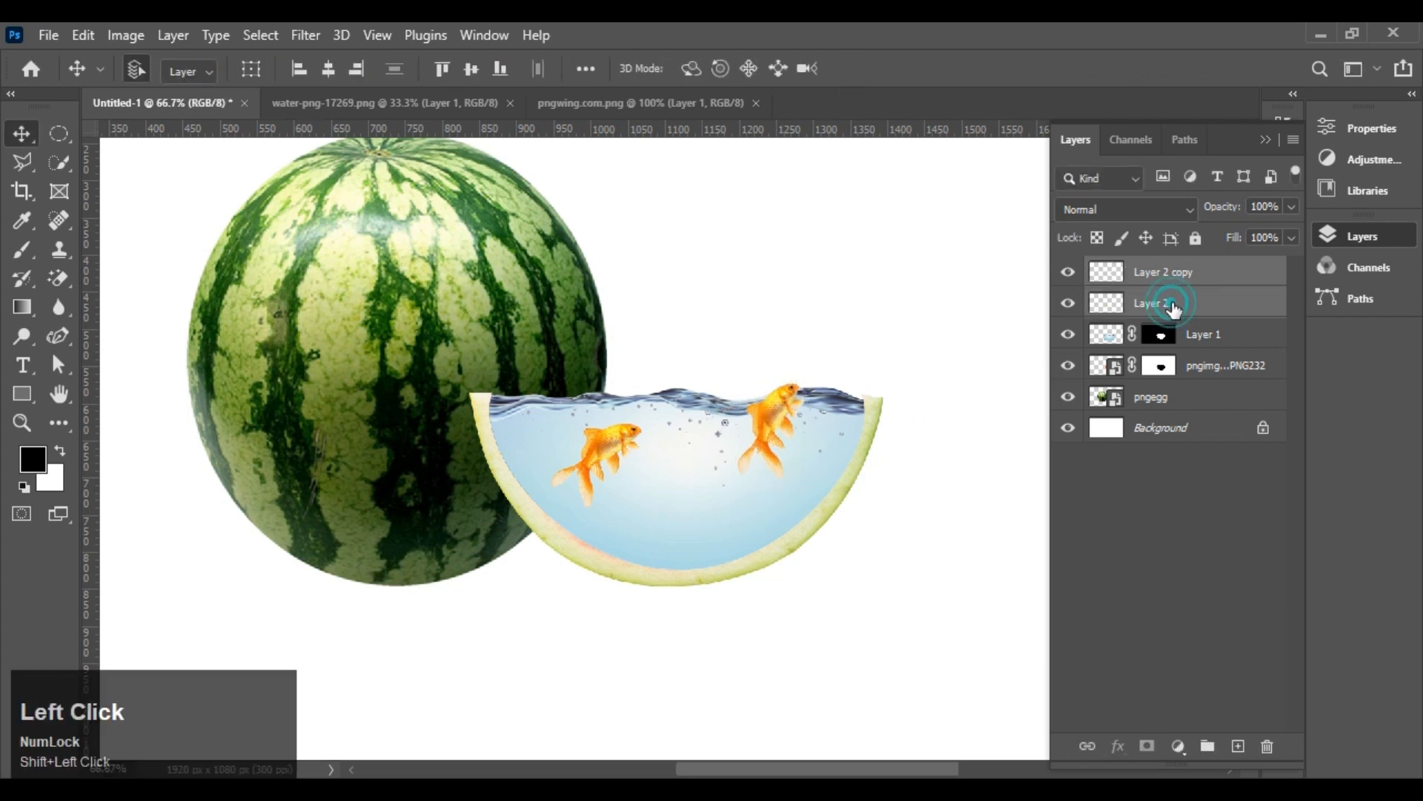
key("ctrl+g")
left_click(1194, 316)
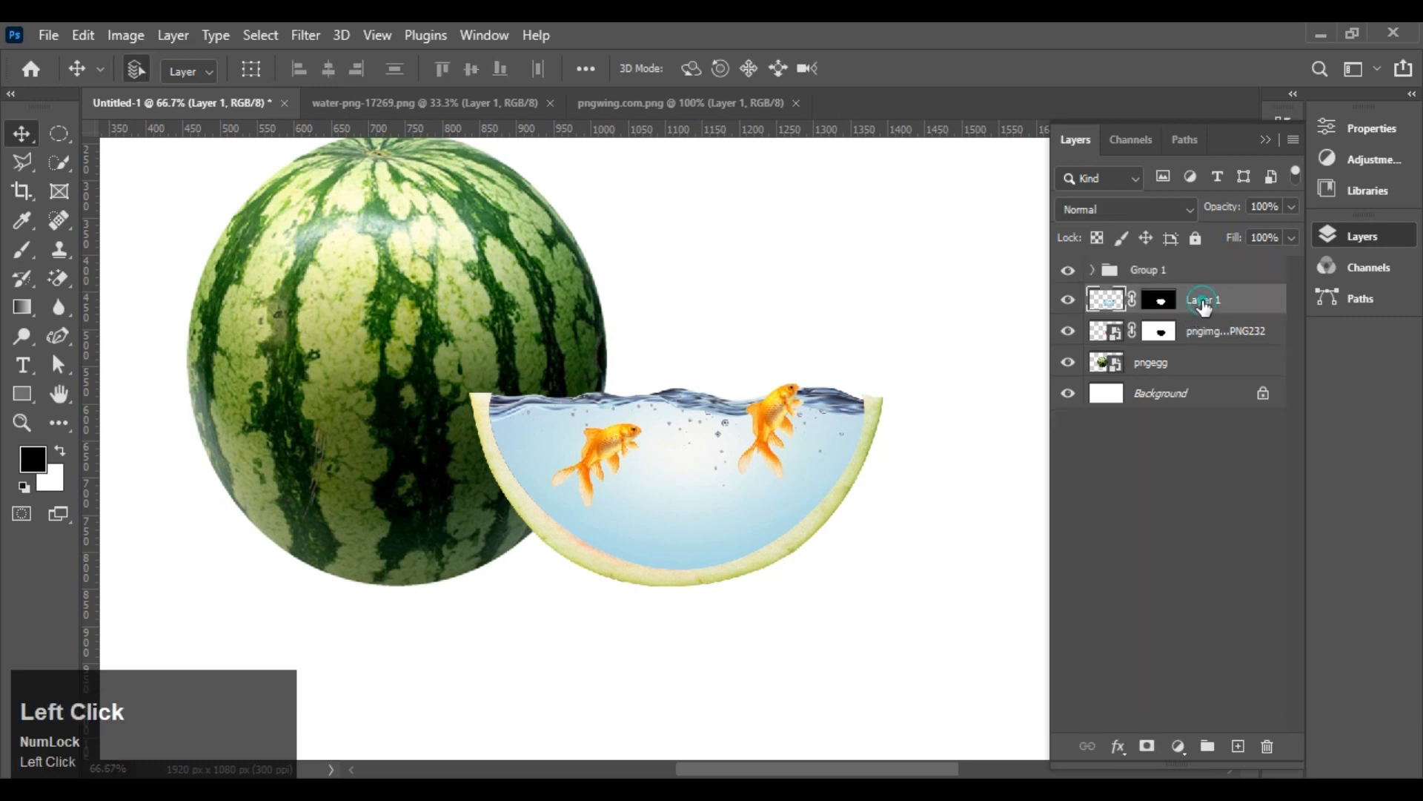
key("ctrl+j")
left_click_drag(1208, 306, 1235, 257)
- Set the duplicated water layer's blend mode to Screen and its fill to 29%
left_click(1154, 201)
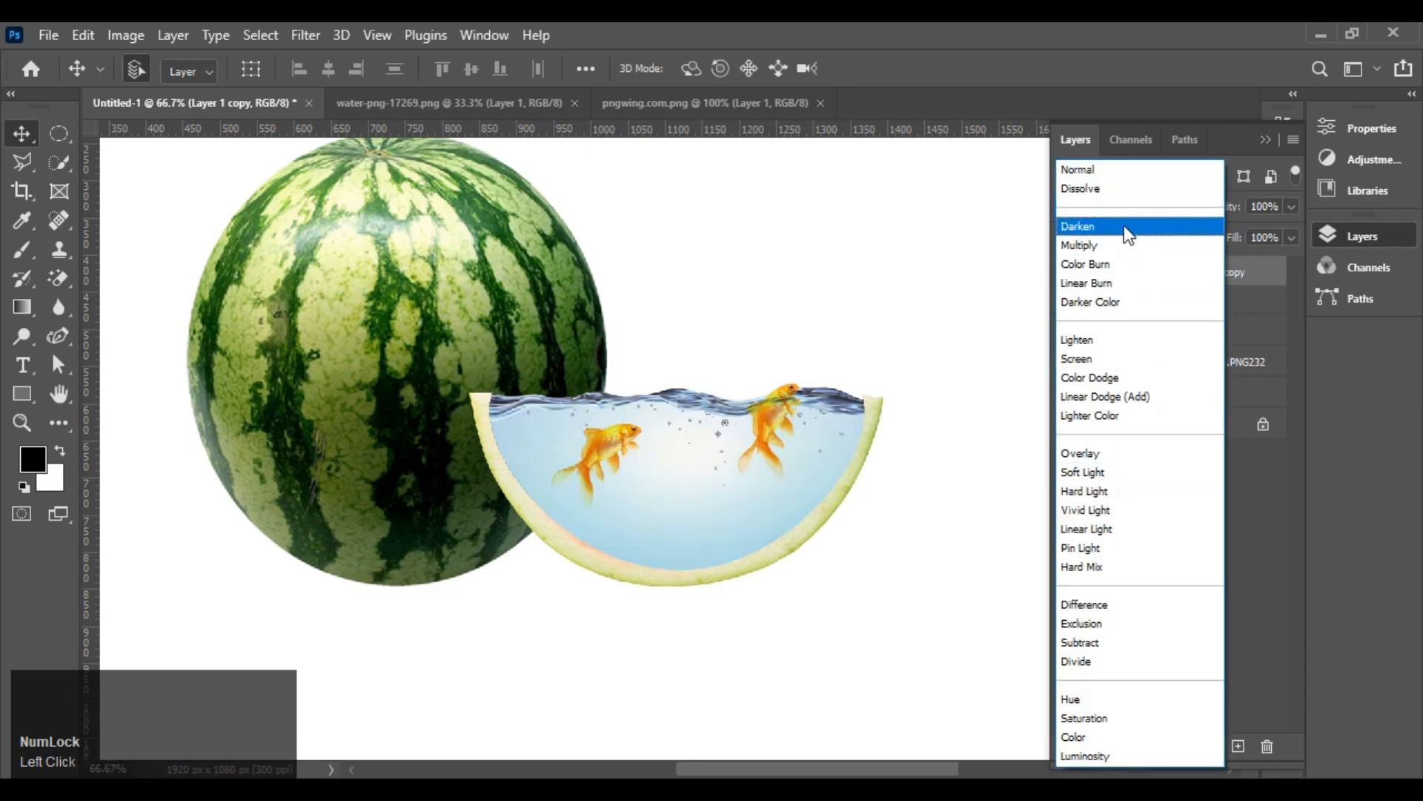
left_click(1118, 359)
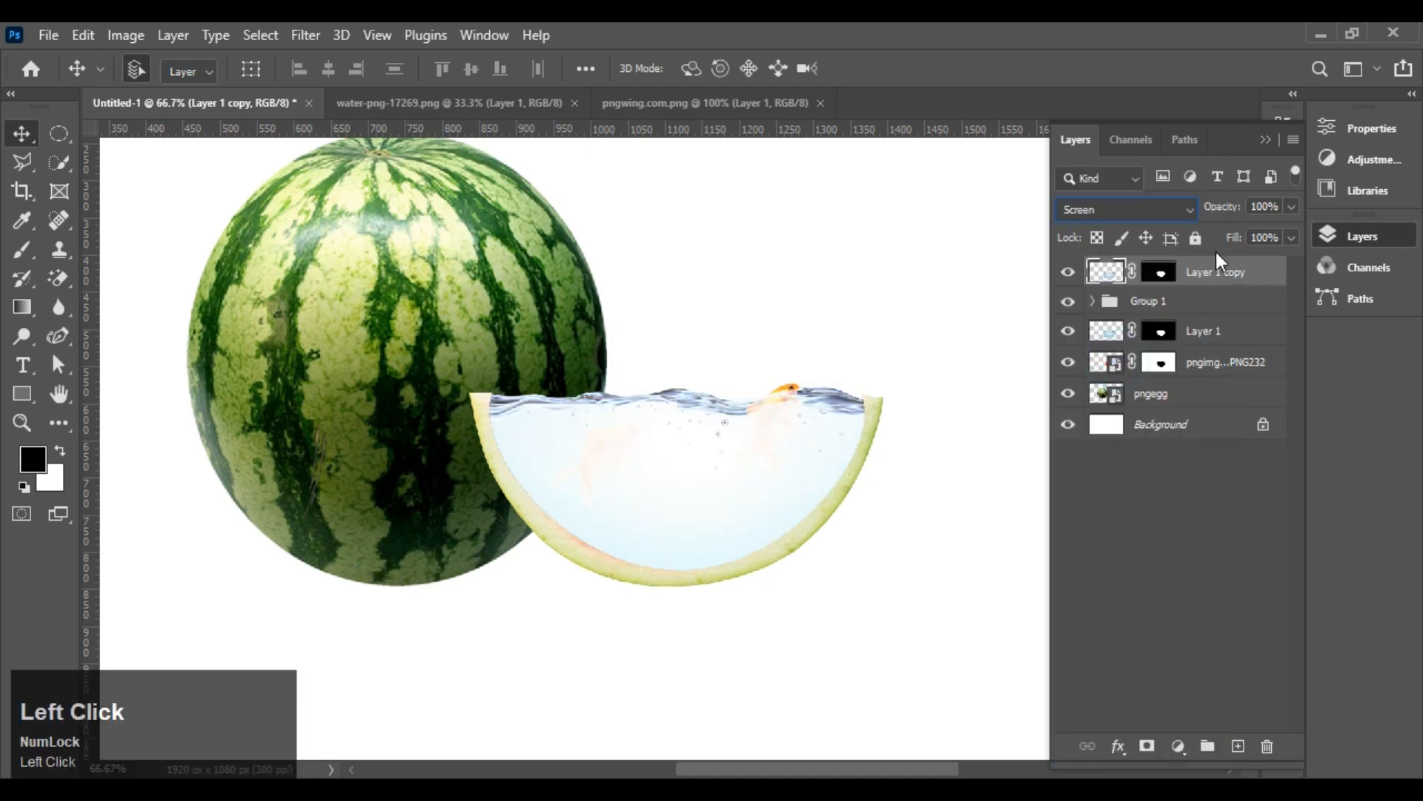
left_click(1291, 237)
left_click_drag(1289, 266, 1213, 274)
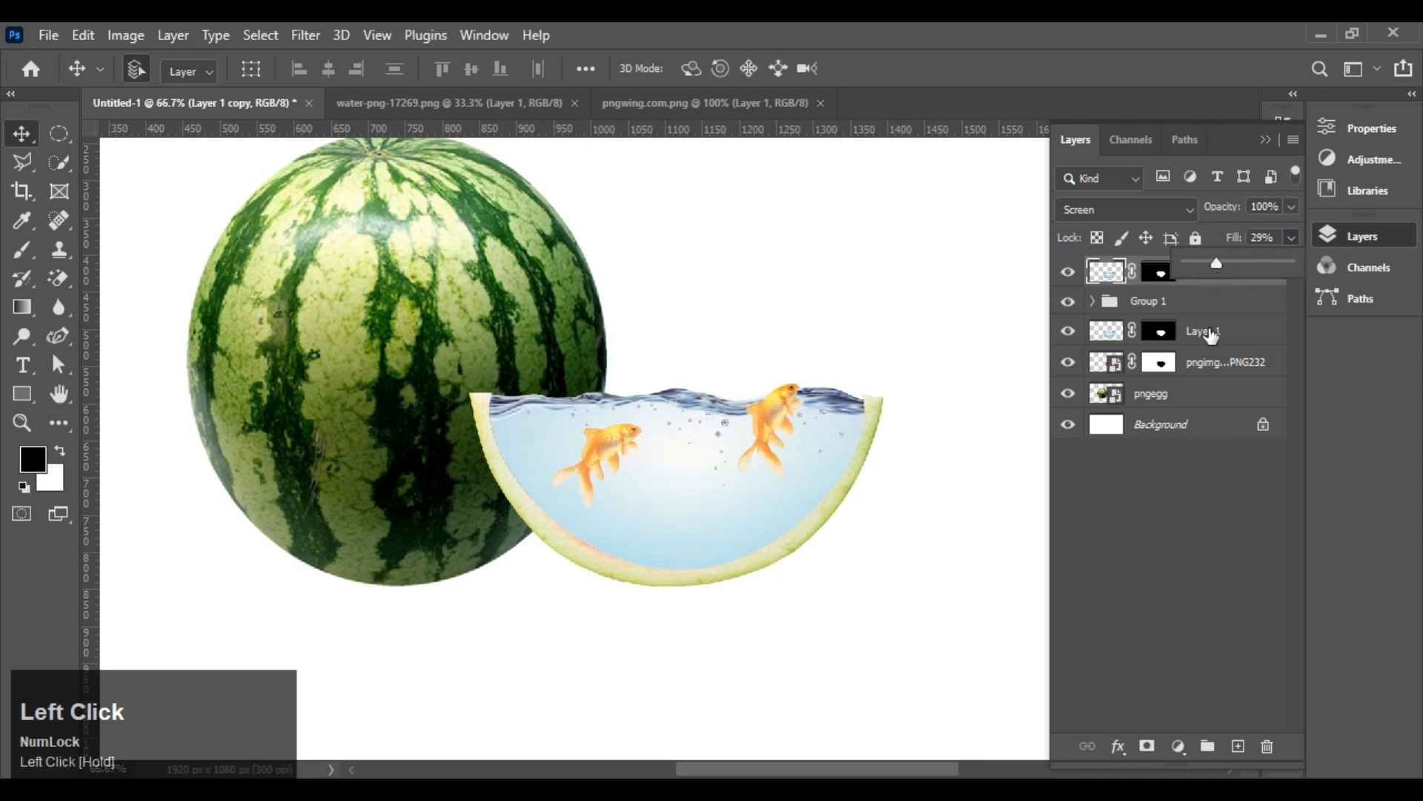
- Switch to the Brush and reshape its soft 400 px tip from a flattened ellipse to a full circle
left_click(1150, 278)
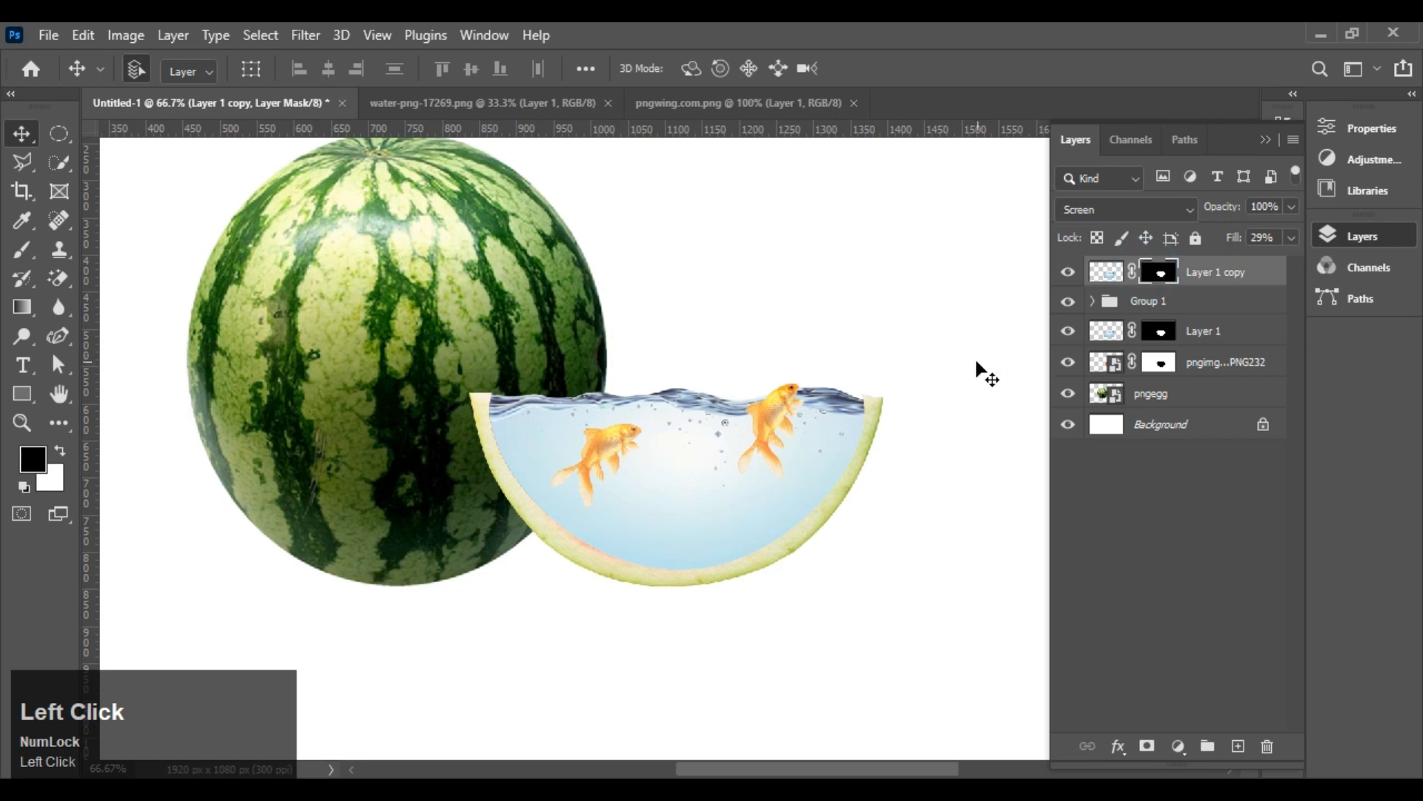
left_click(29, 250)
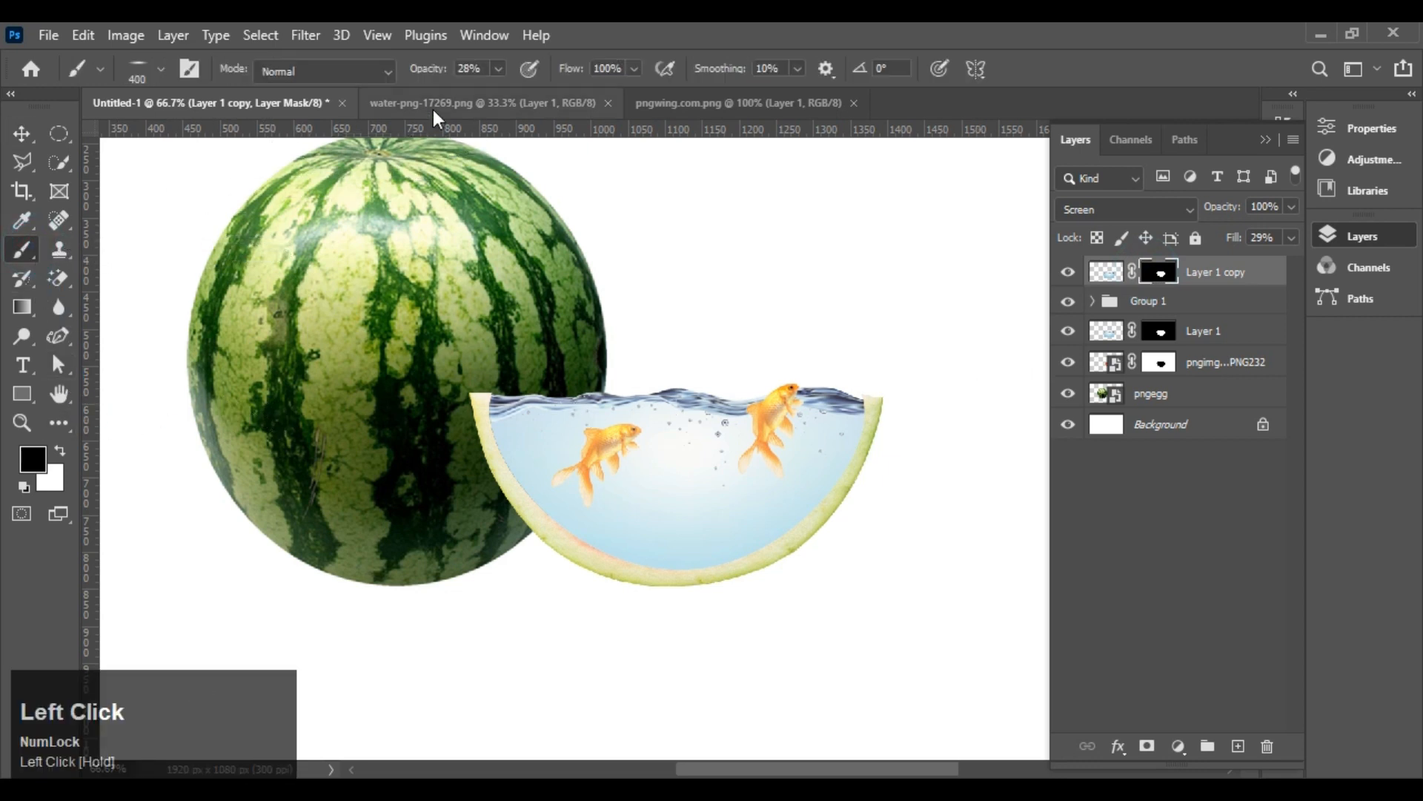
left_click(497, 69)
left_click_drag(501, 90, 605, 97)
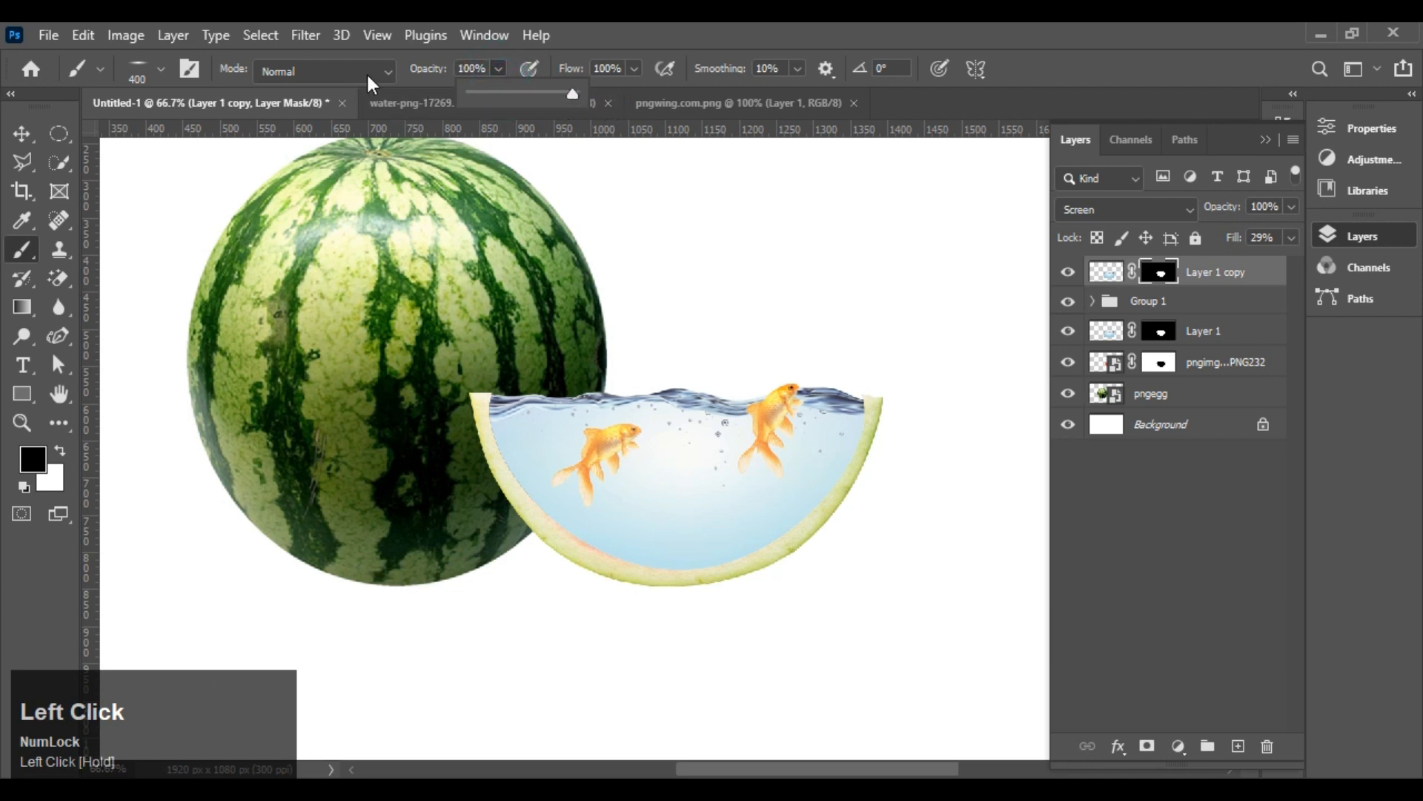
left_click(162, 70)
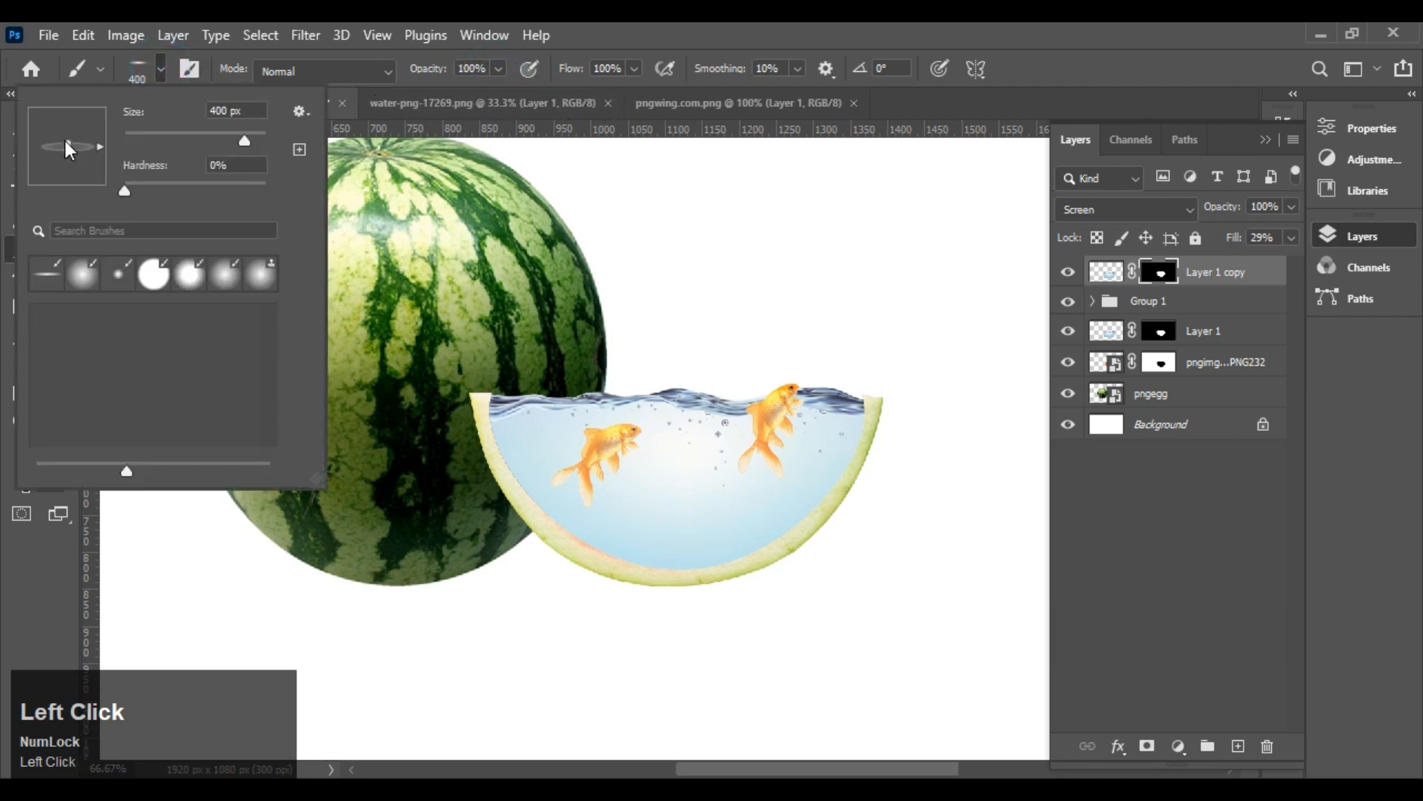
left_click_drag(66, 141, 71, 118)
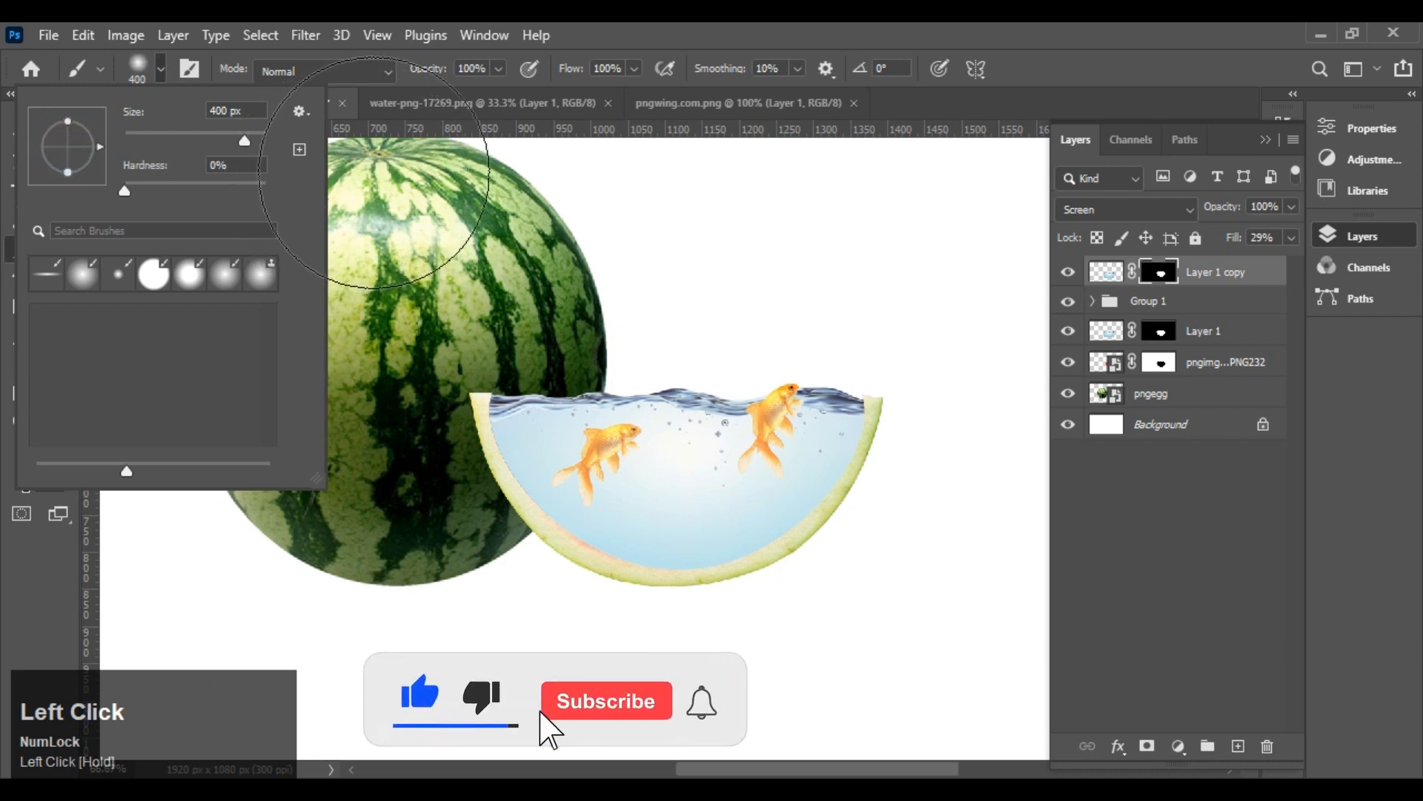
left_click(412, 479)
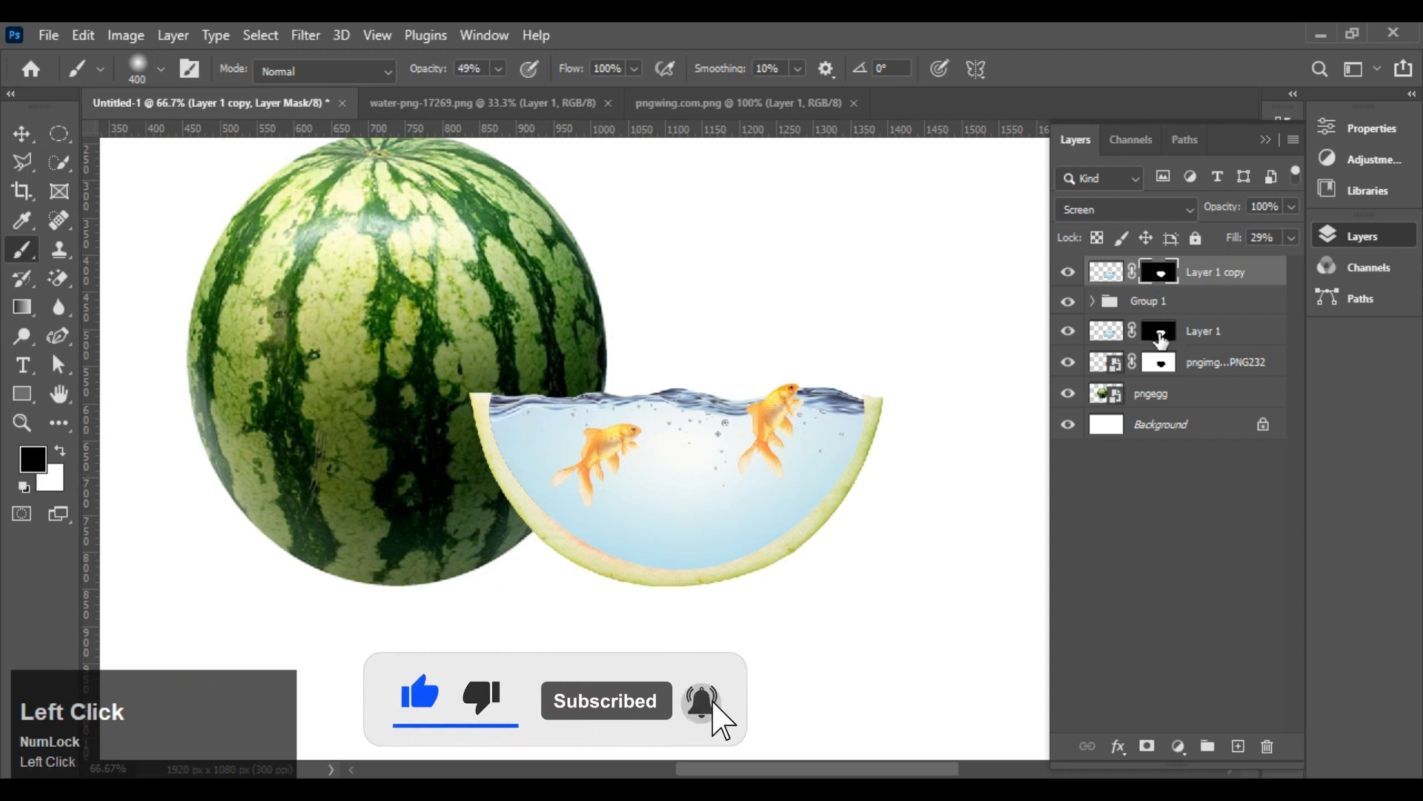
- Paint black at 26% brush opacity on the lower water layer's mask where the water overlaps the whole watermelon
left_click(1162, 340)
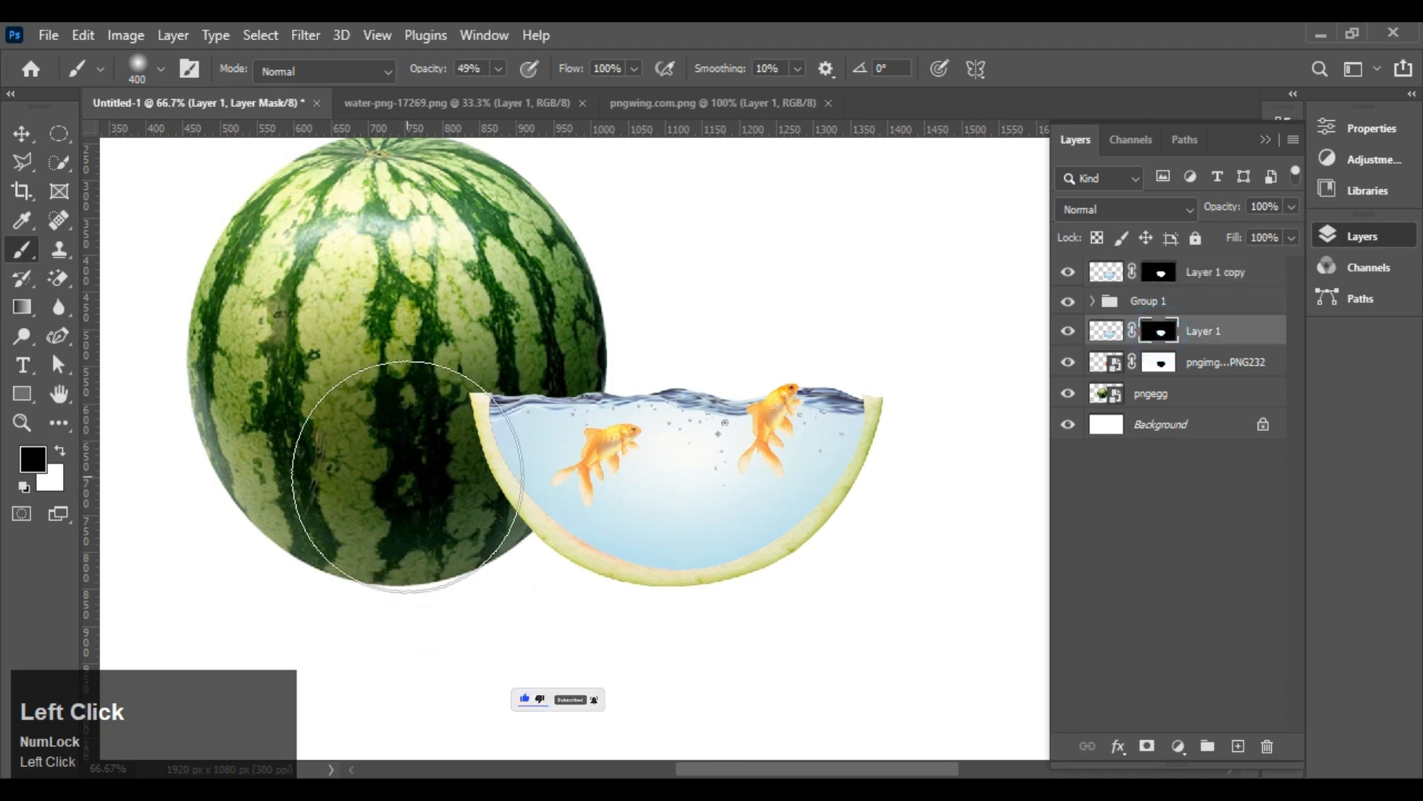
left_click(499, 69)
left_click_drag(499, 96, 477, 104)
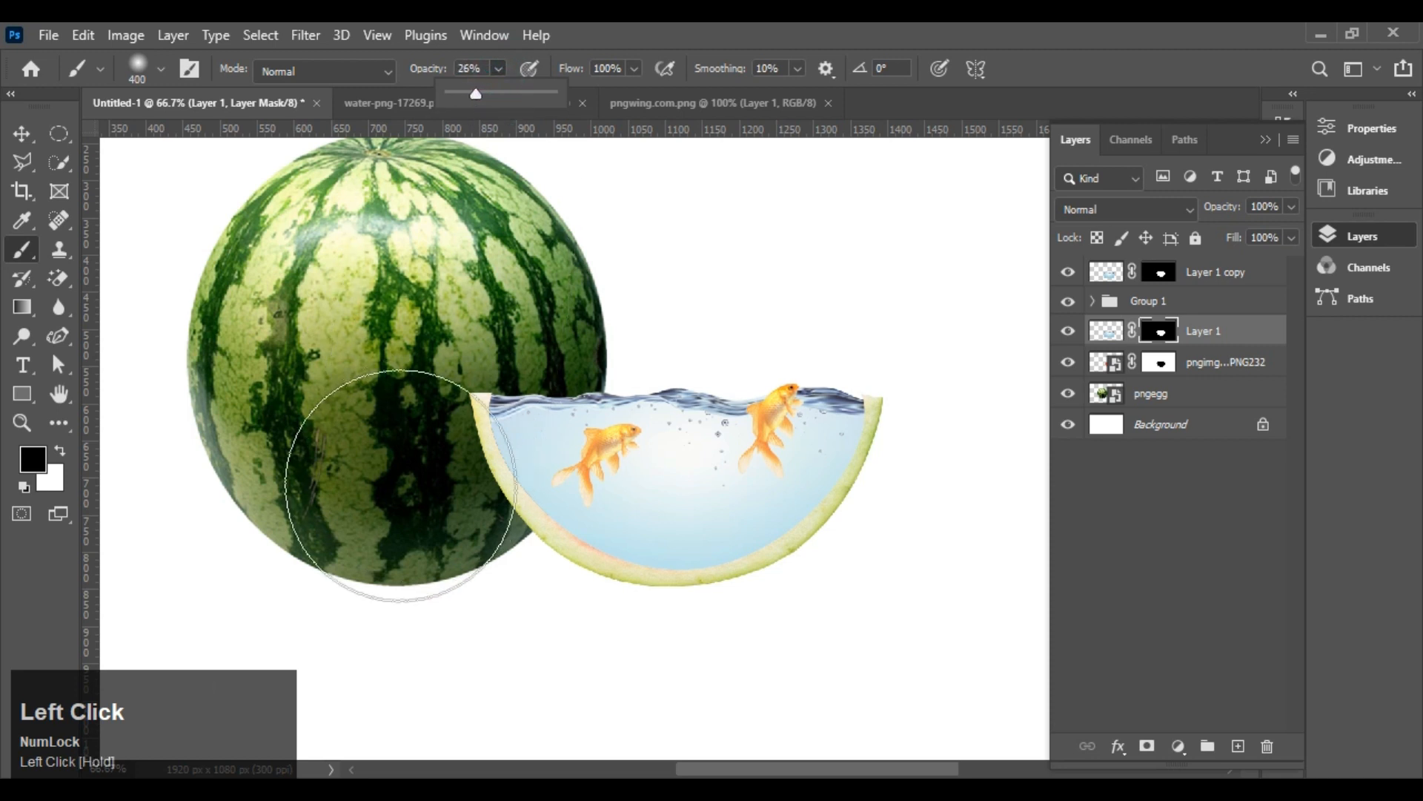
mouse_move(387, 492)
left_mouse_down()
mouse_move(476, 456)
mouse_move(538, 387)
mouse_move(506, 425)
mouse_move(461, 438)
mouse_move(514, 399)
mouse_move(495, 423)
left_mouse_up()
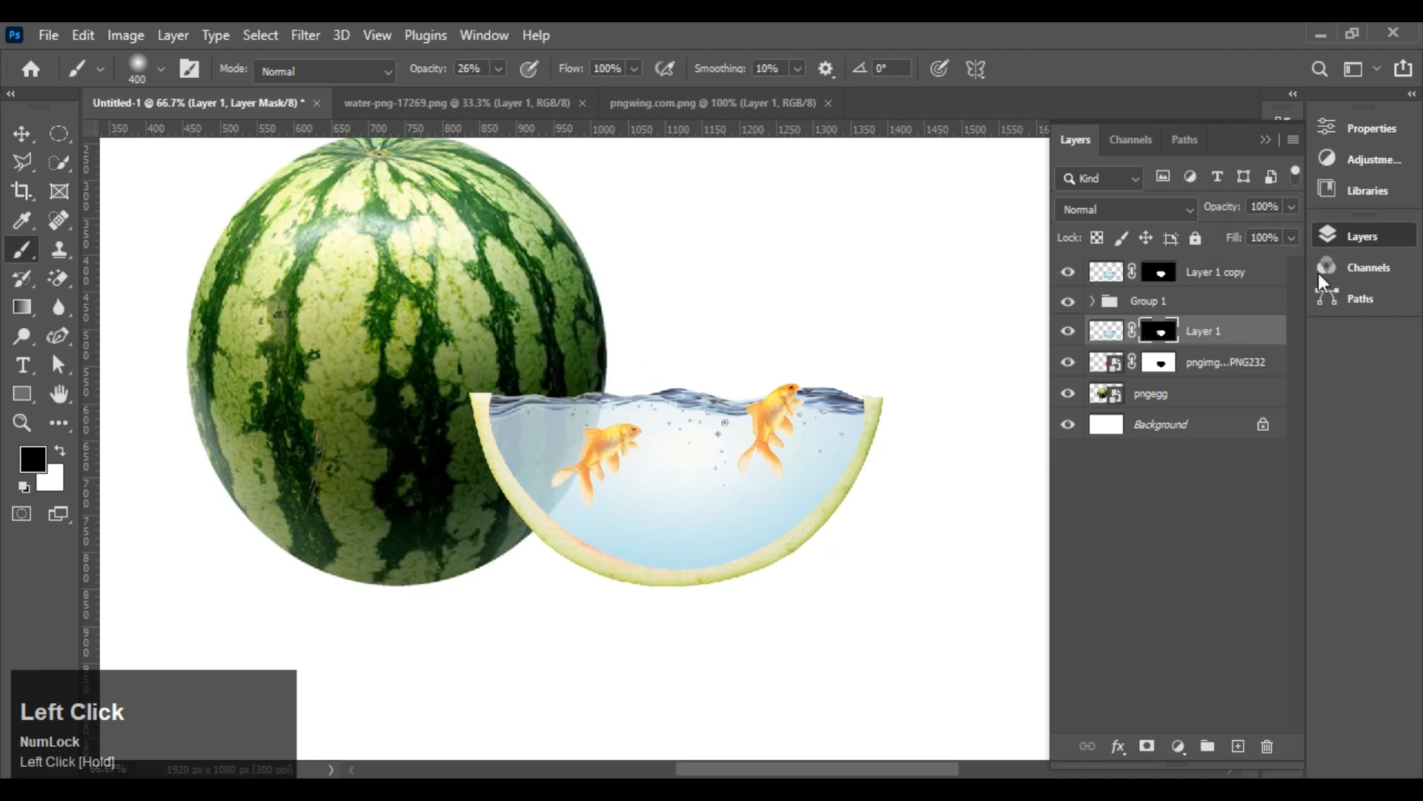
- Group both water layers, the goldfish group and the melon slice layer together
left_click(1218, 273)
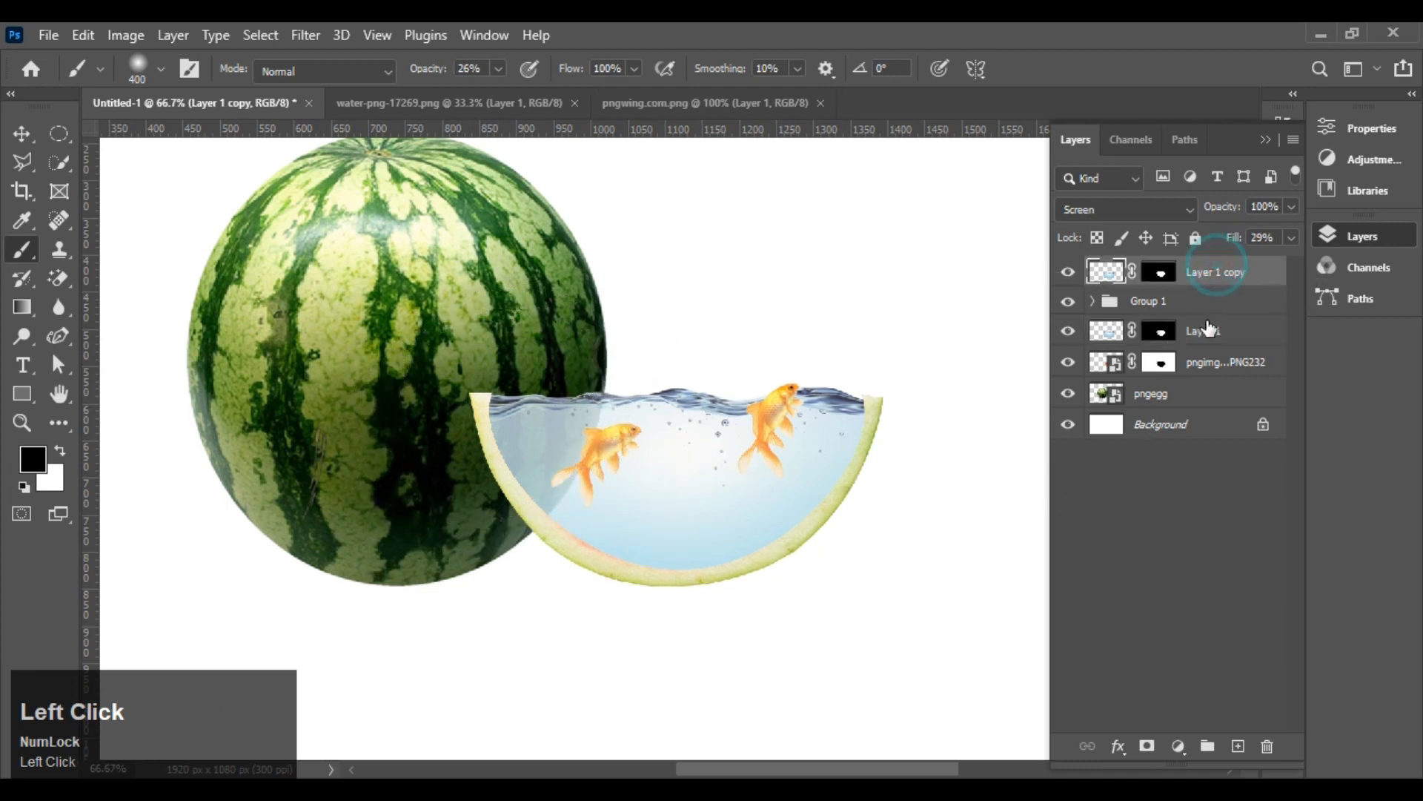
left_click(1219, 366, "shift")
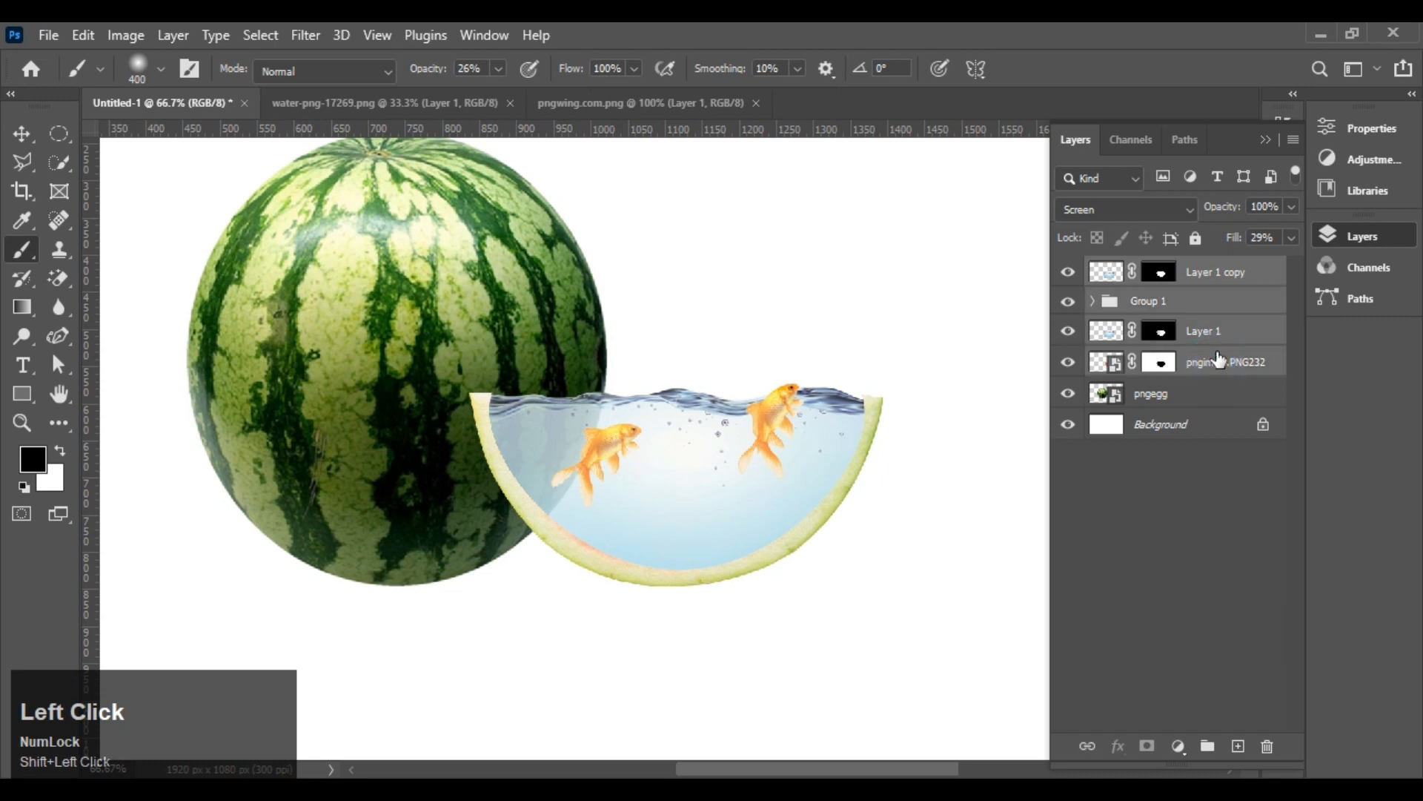
key("ctrl+g")
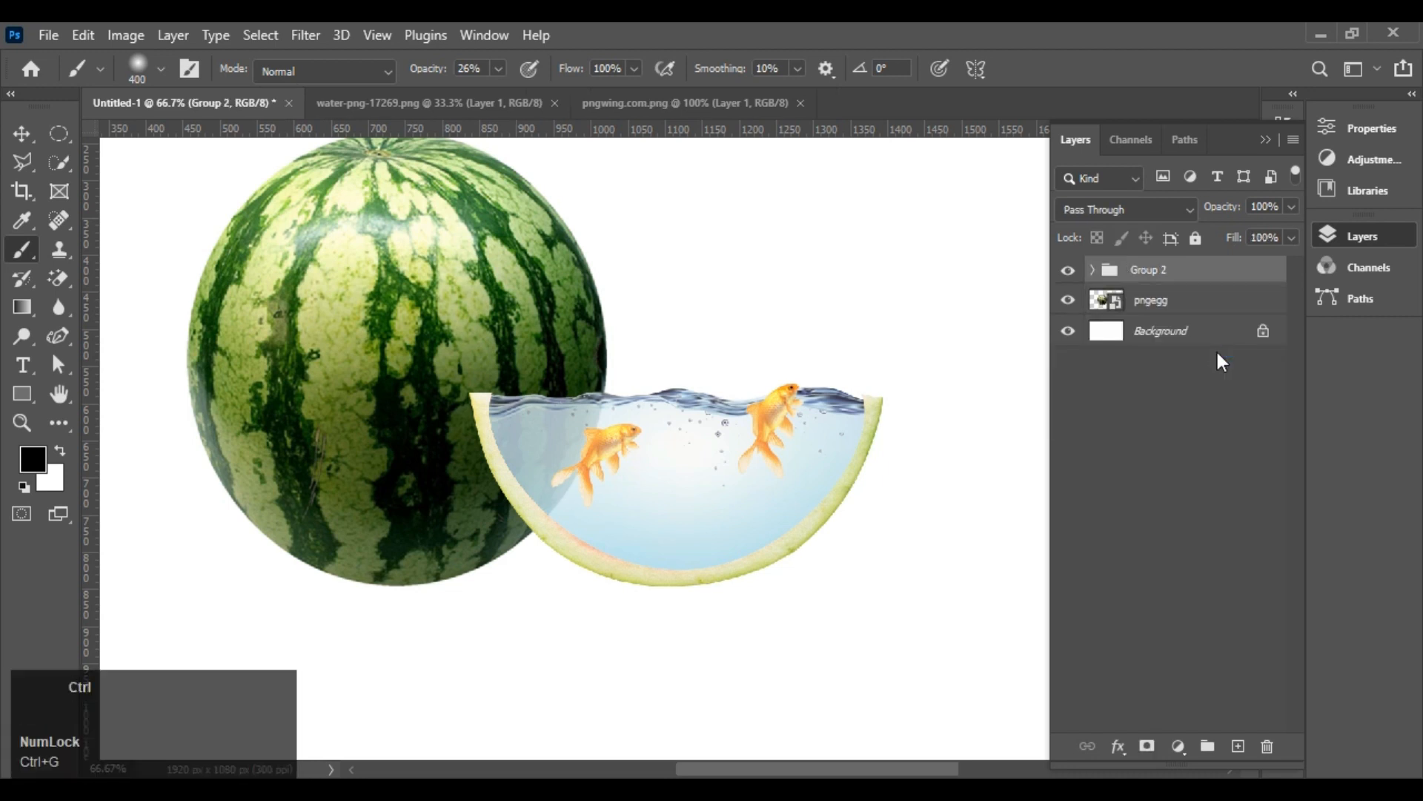
- Duplicate the slice group as a single merged layer and place it directly below the original group
key("ctrl+j")
right_click(1205, 273)
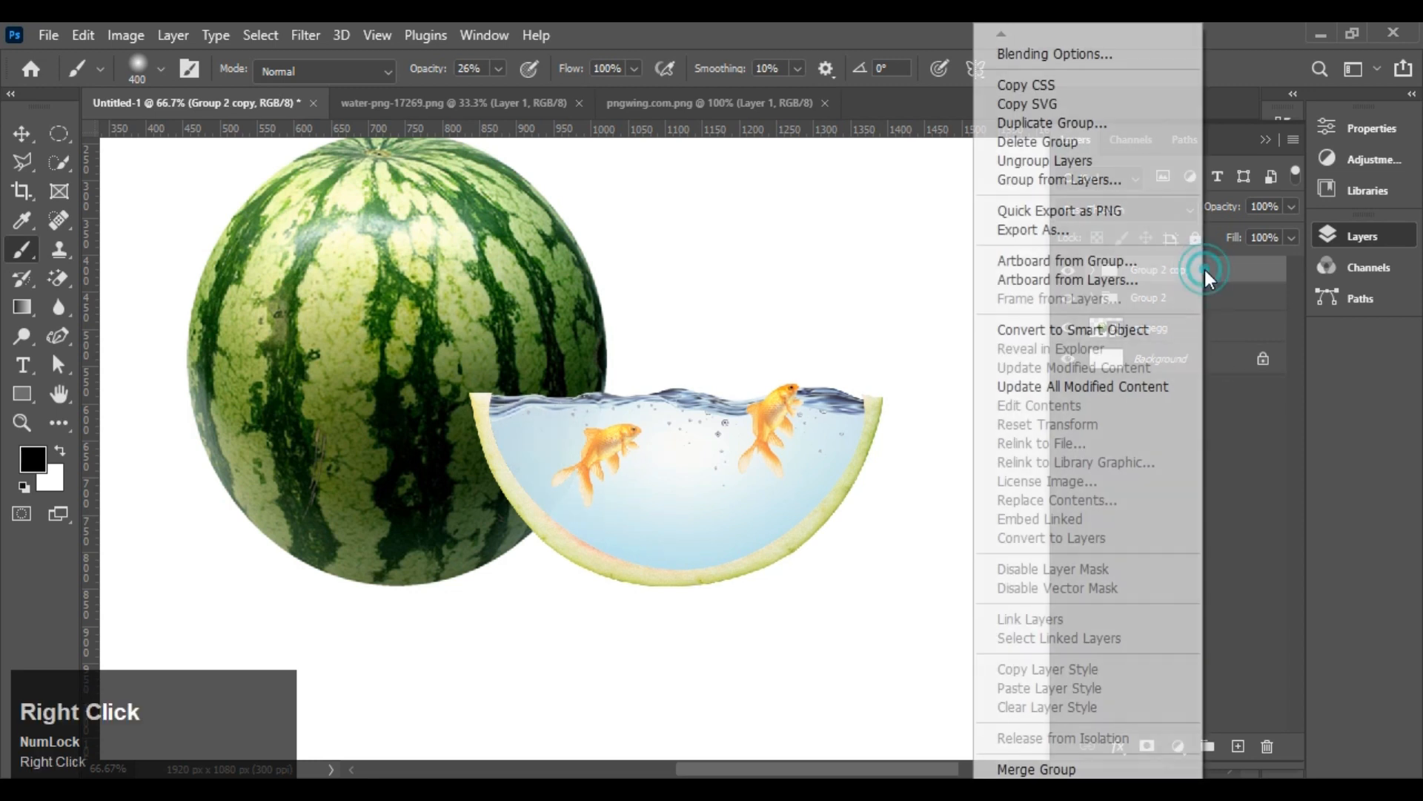
left_click(1052, 769)
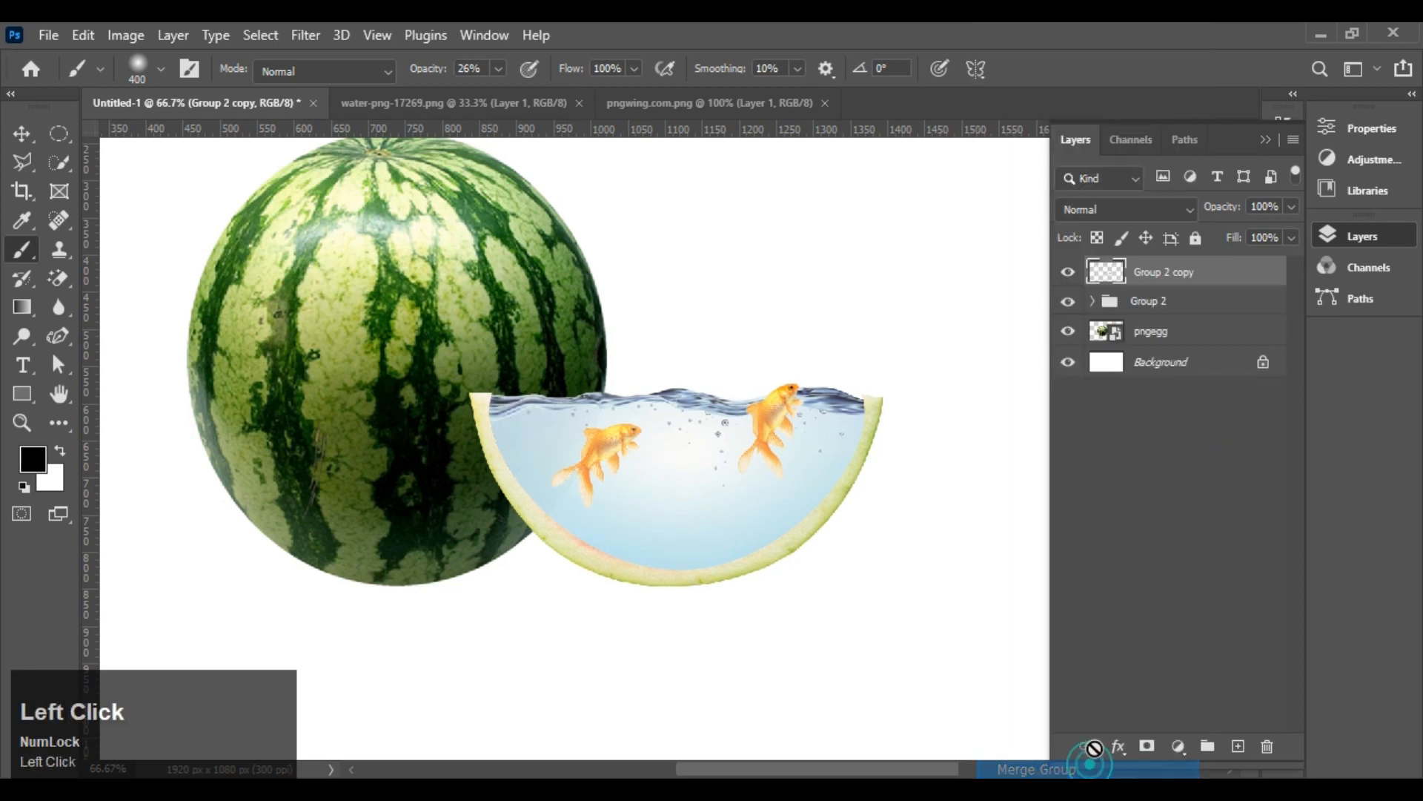
left_click_drag(1236, 272, 1235, 331)
- Duplicate the whole watermelon layer and merge the copy with the merged slice layer
left_click(1179, 338)
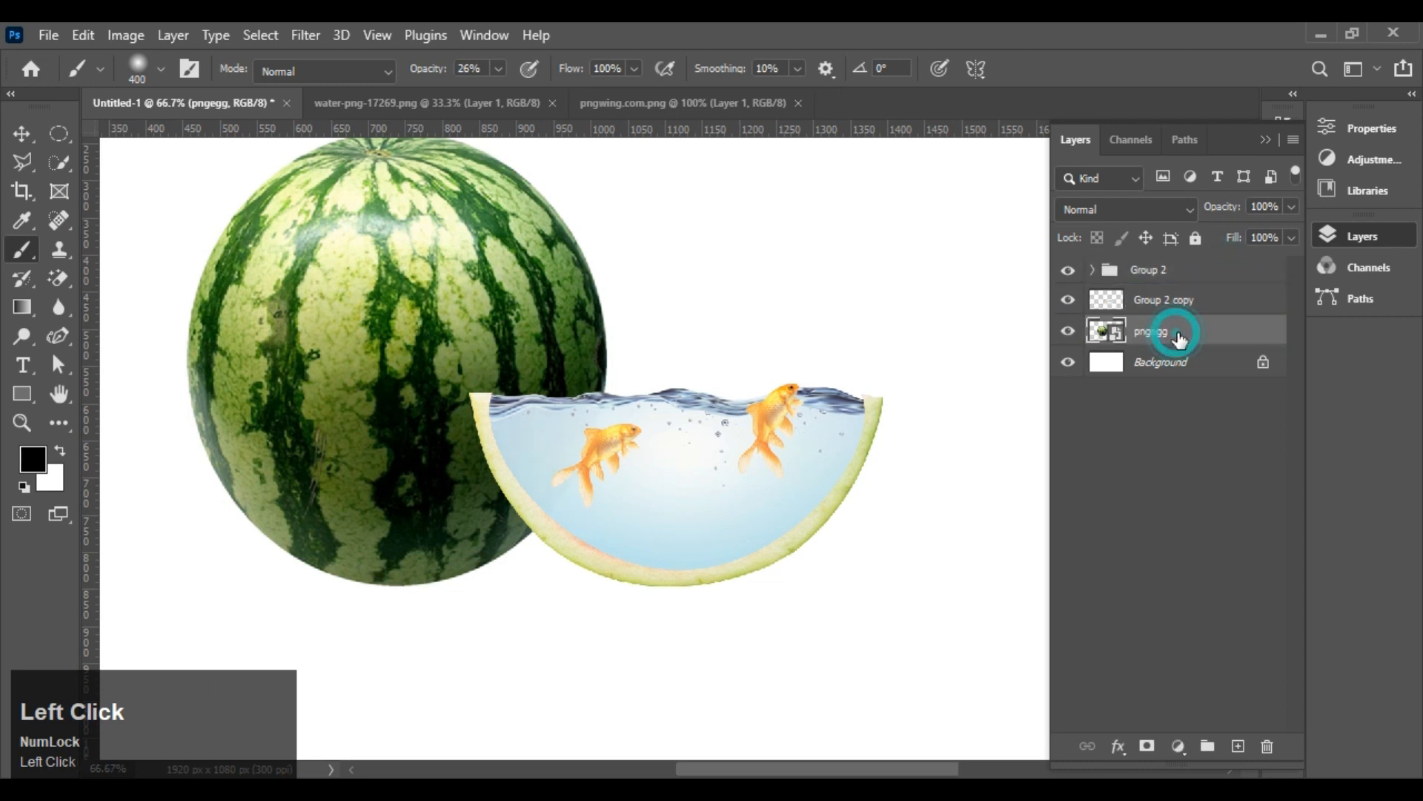
key("ctrl+j")
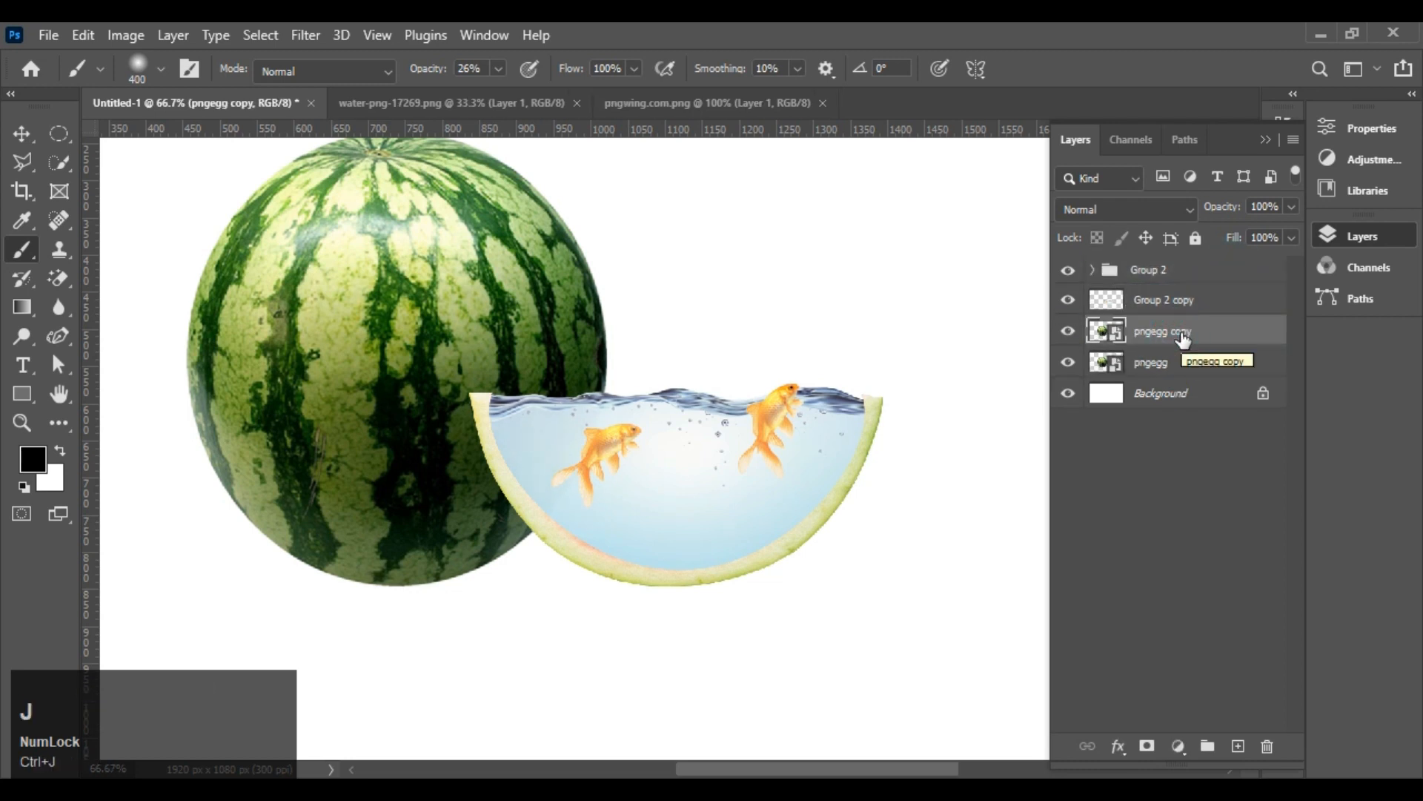
key("ctrl+minus")
key("ctrl+minus")
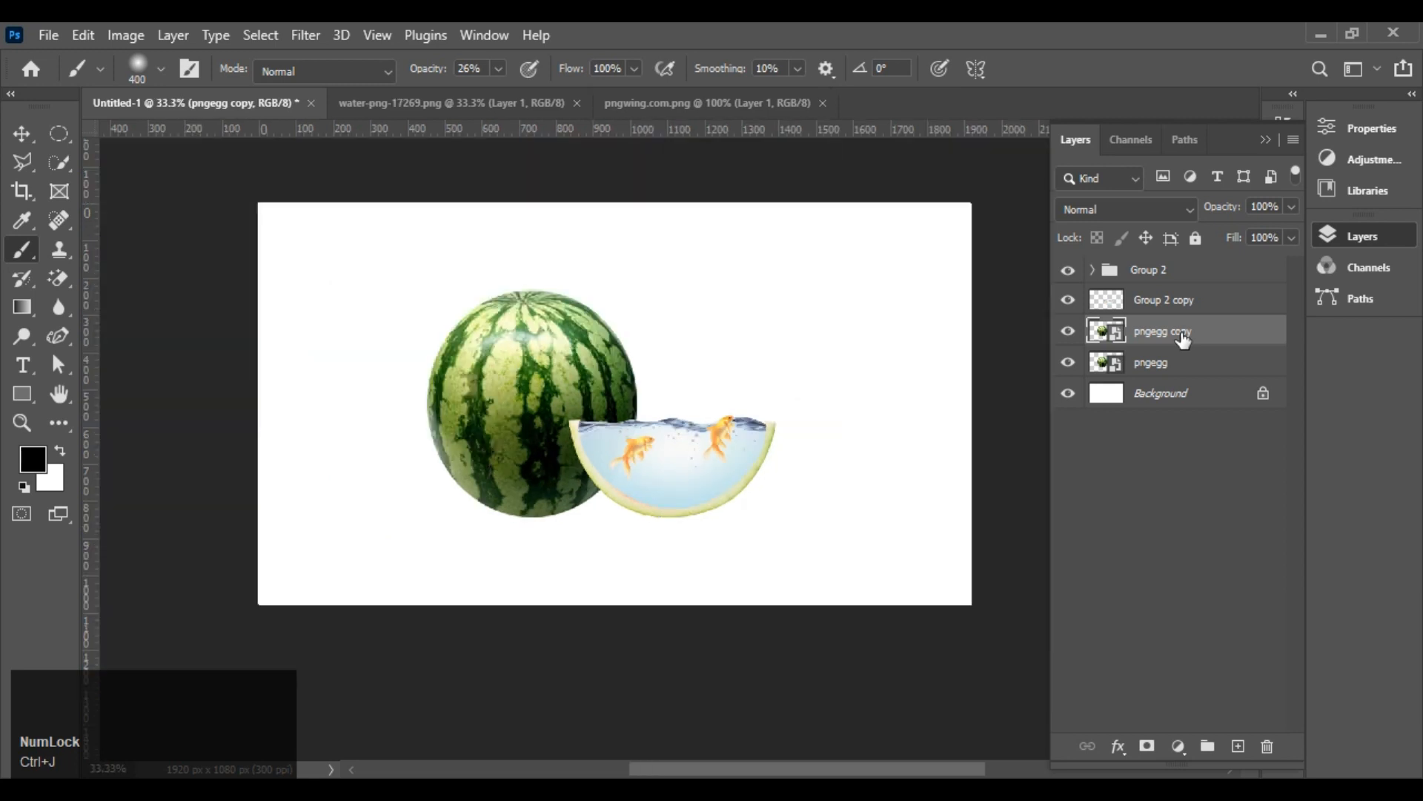
left_click(1183, 308, "shift")
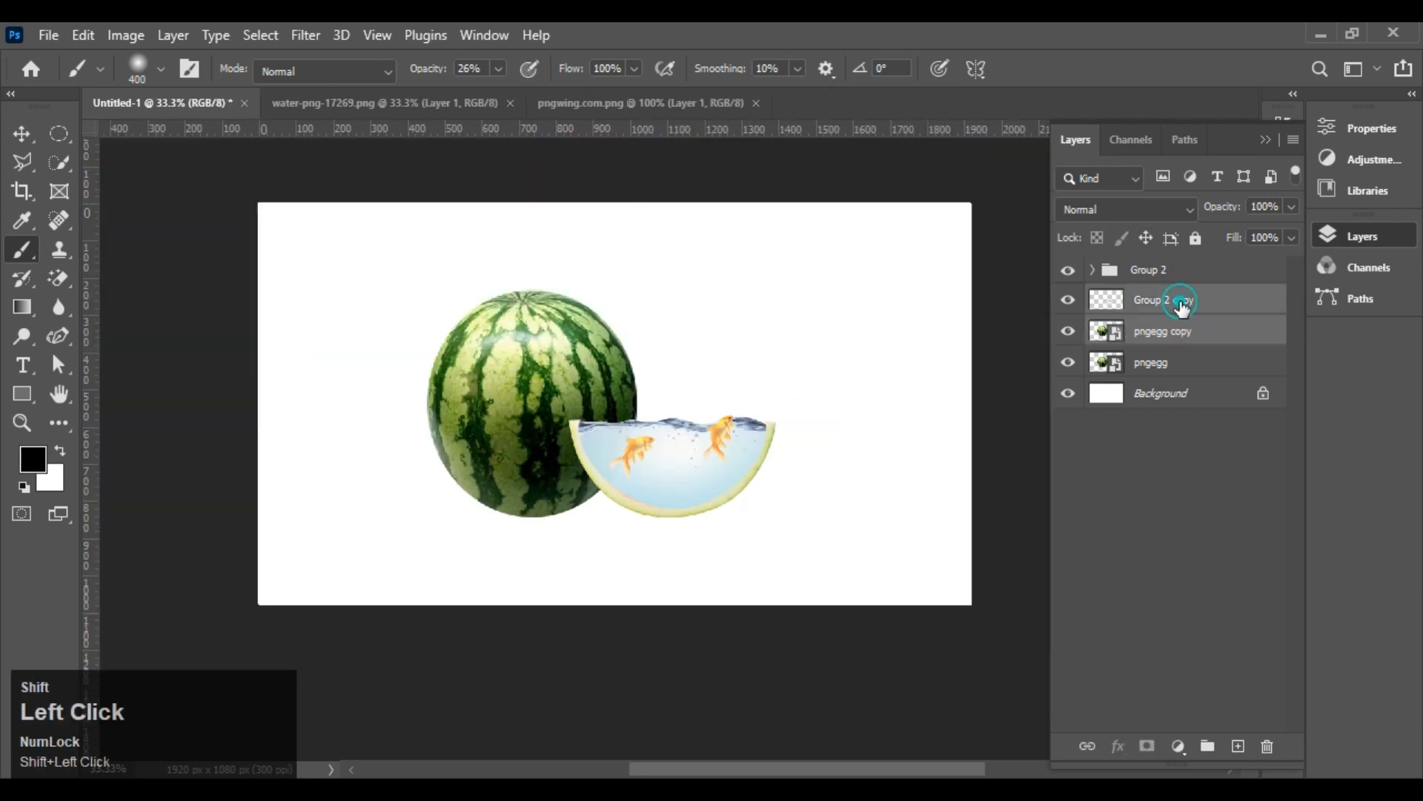
right_click(1182, 309)
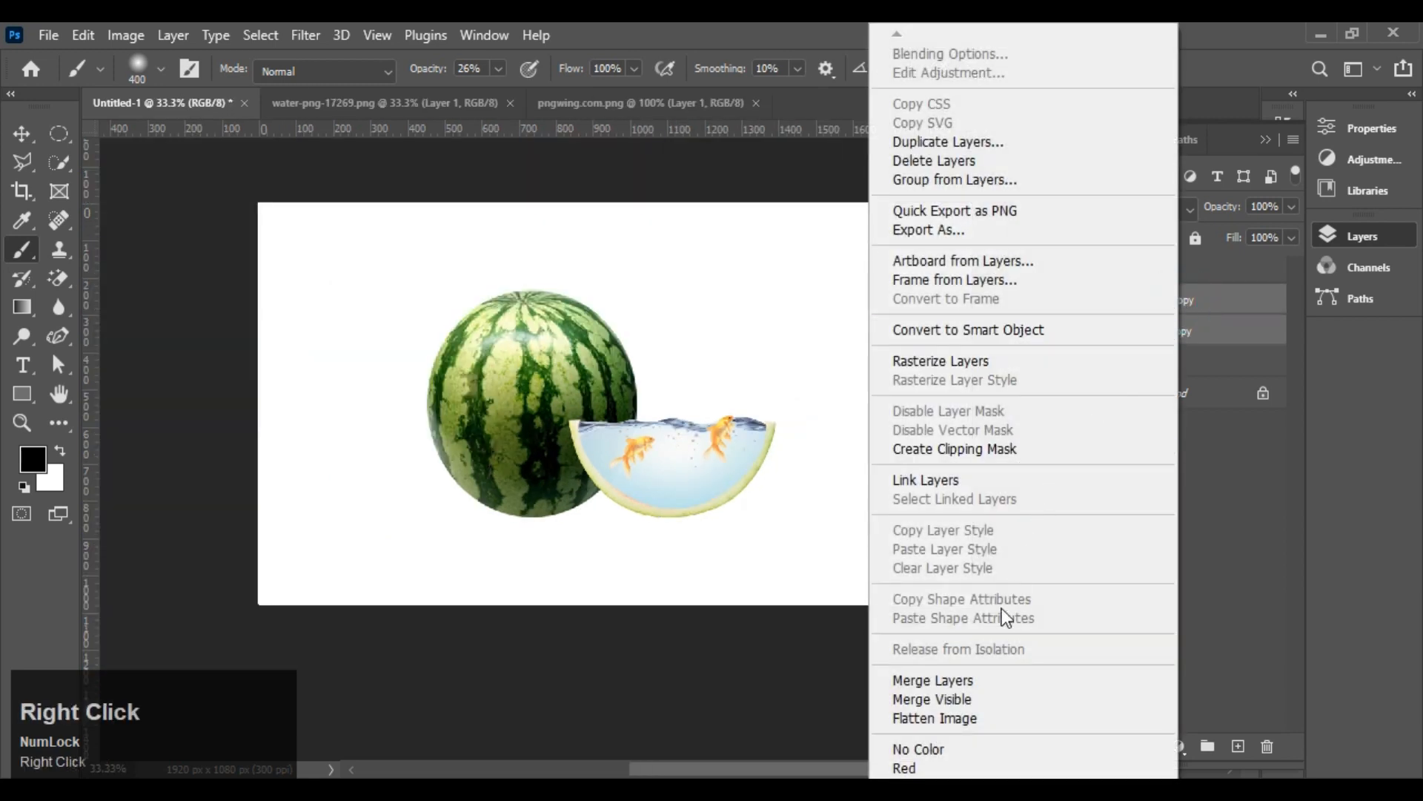
left_click(980, 684)
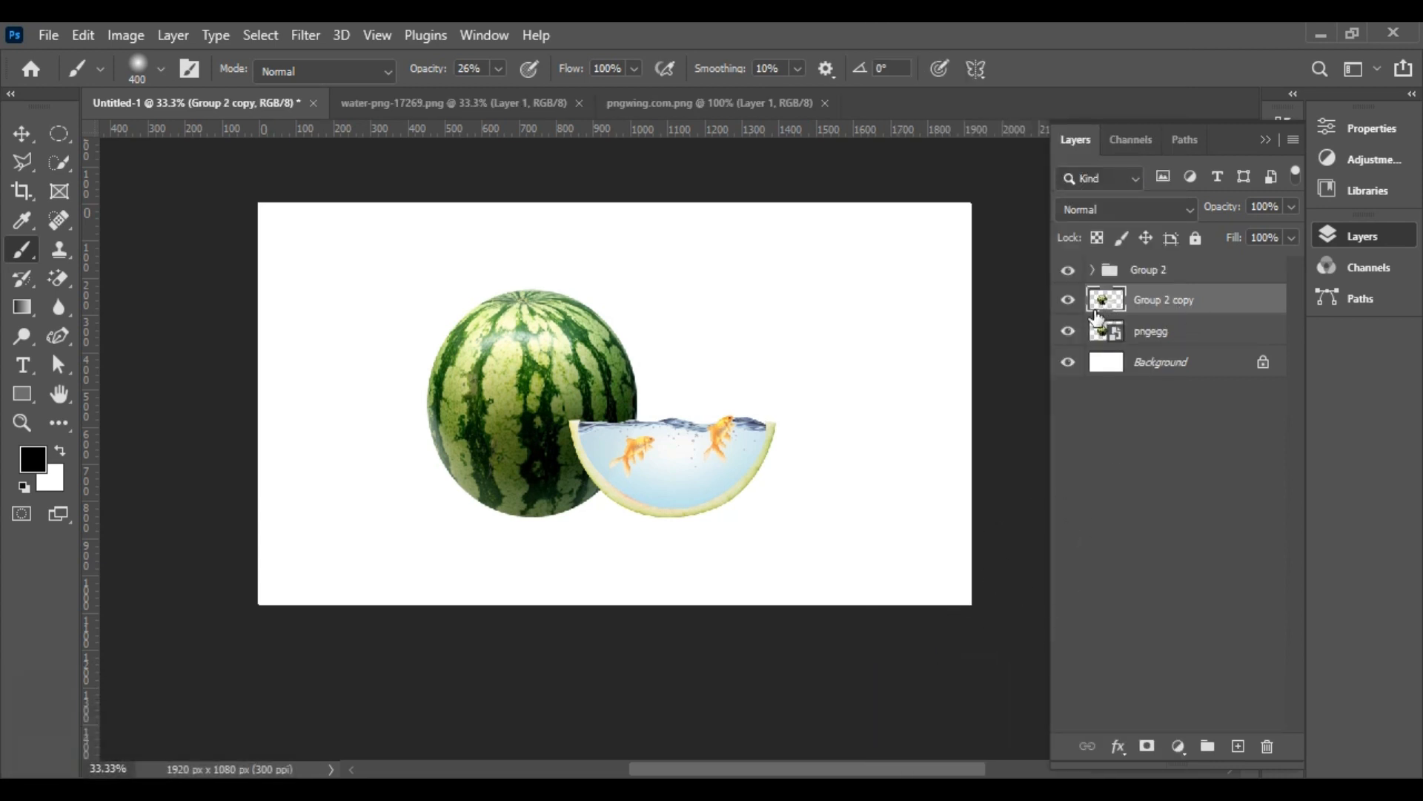
- Flip the merged copy vertically and move it straight down so it meets the base of the fruit as a reflection
key("ctrl+t")
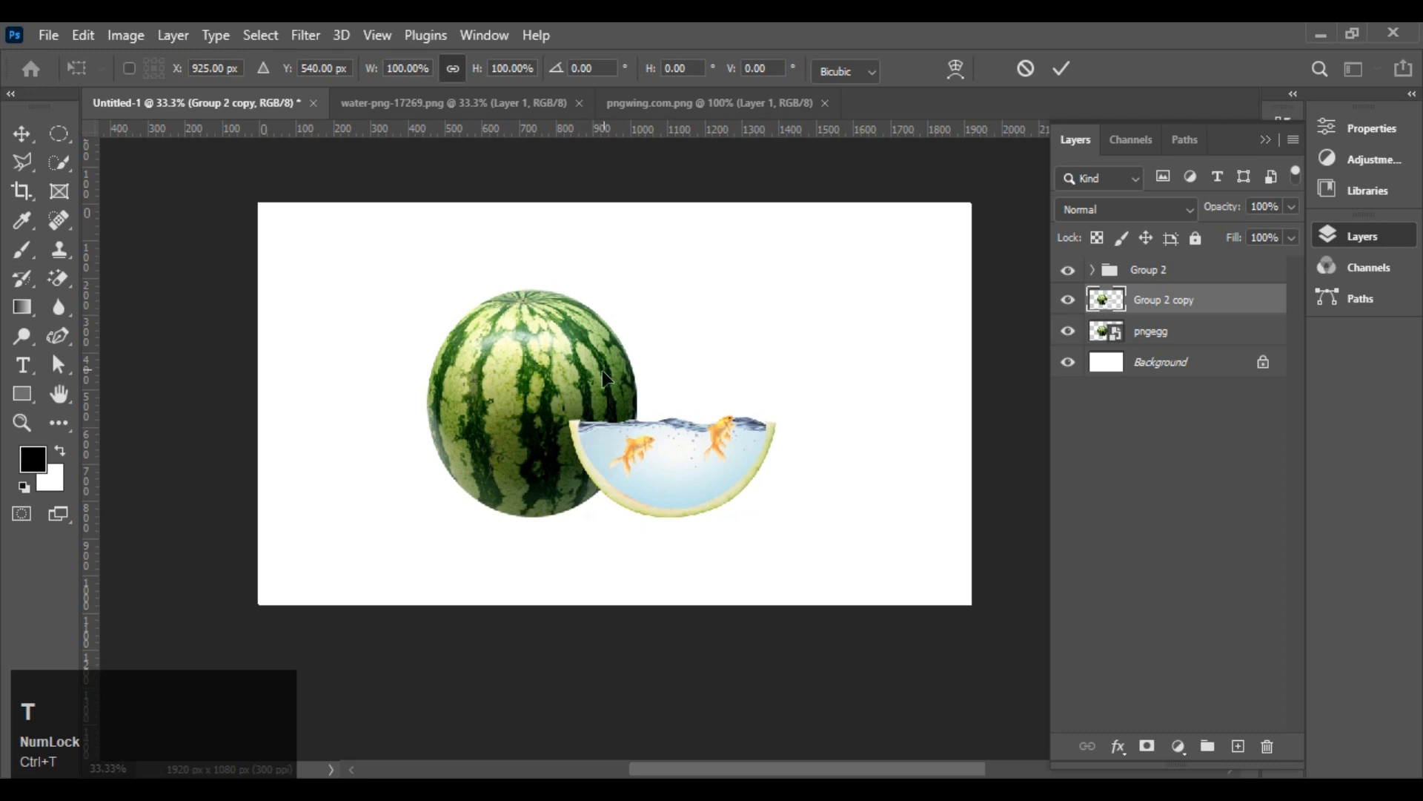
right_click(567, 372)
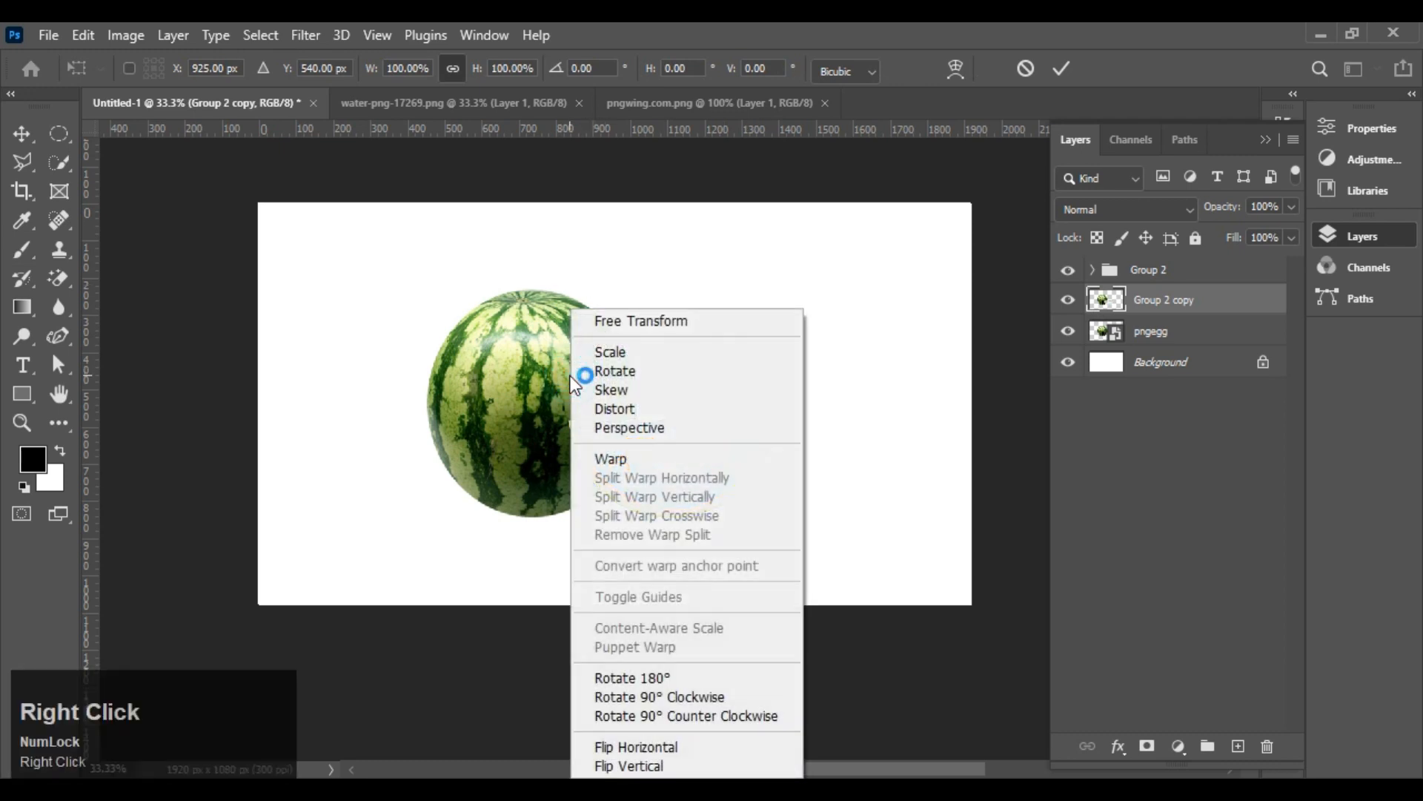
left_click(631, 766)
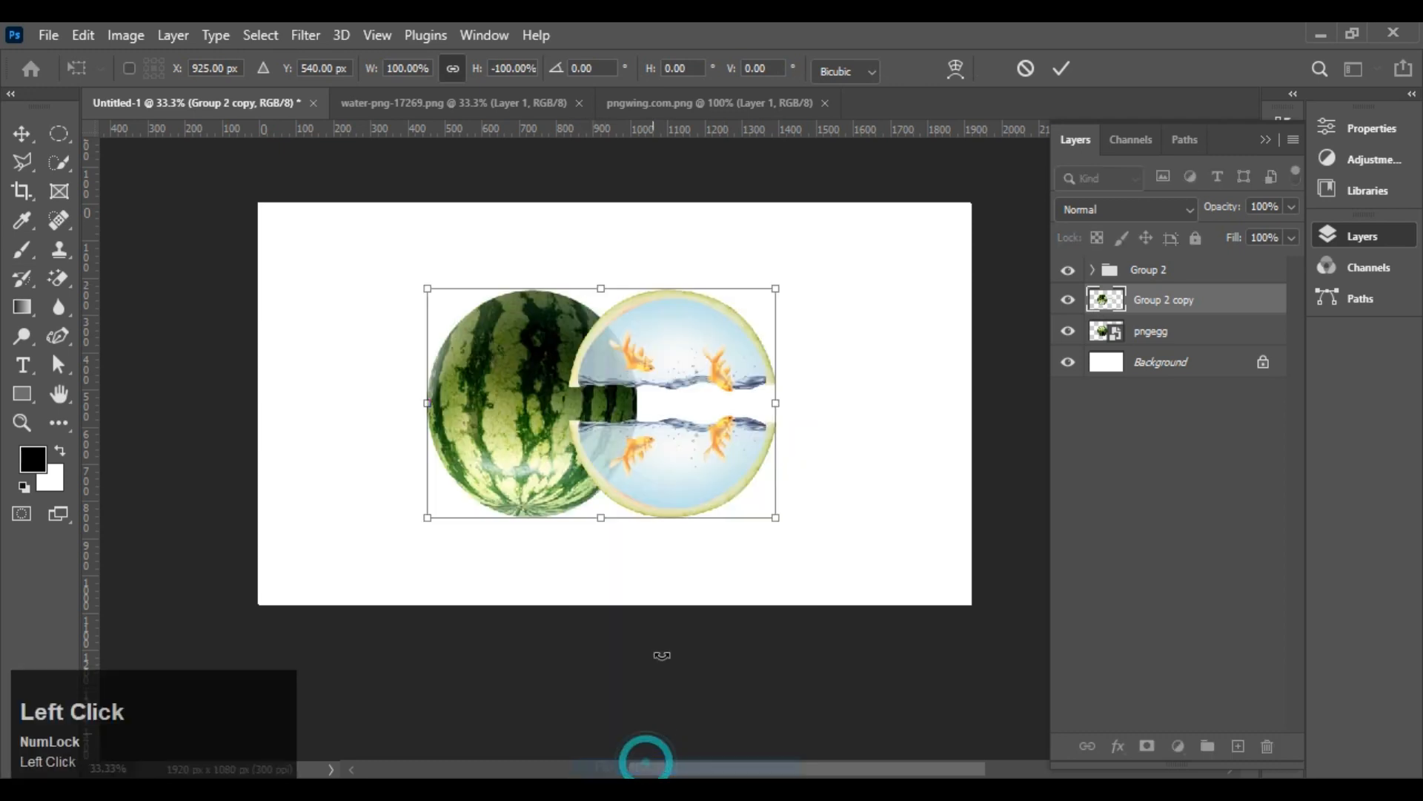
left_click_drag(641, 336, 619, 561)
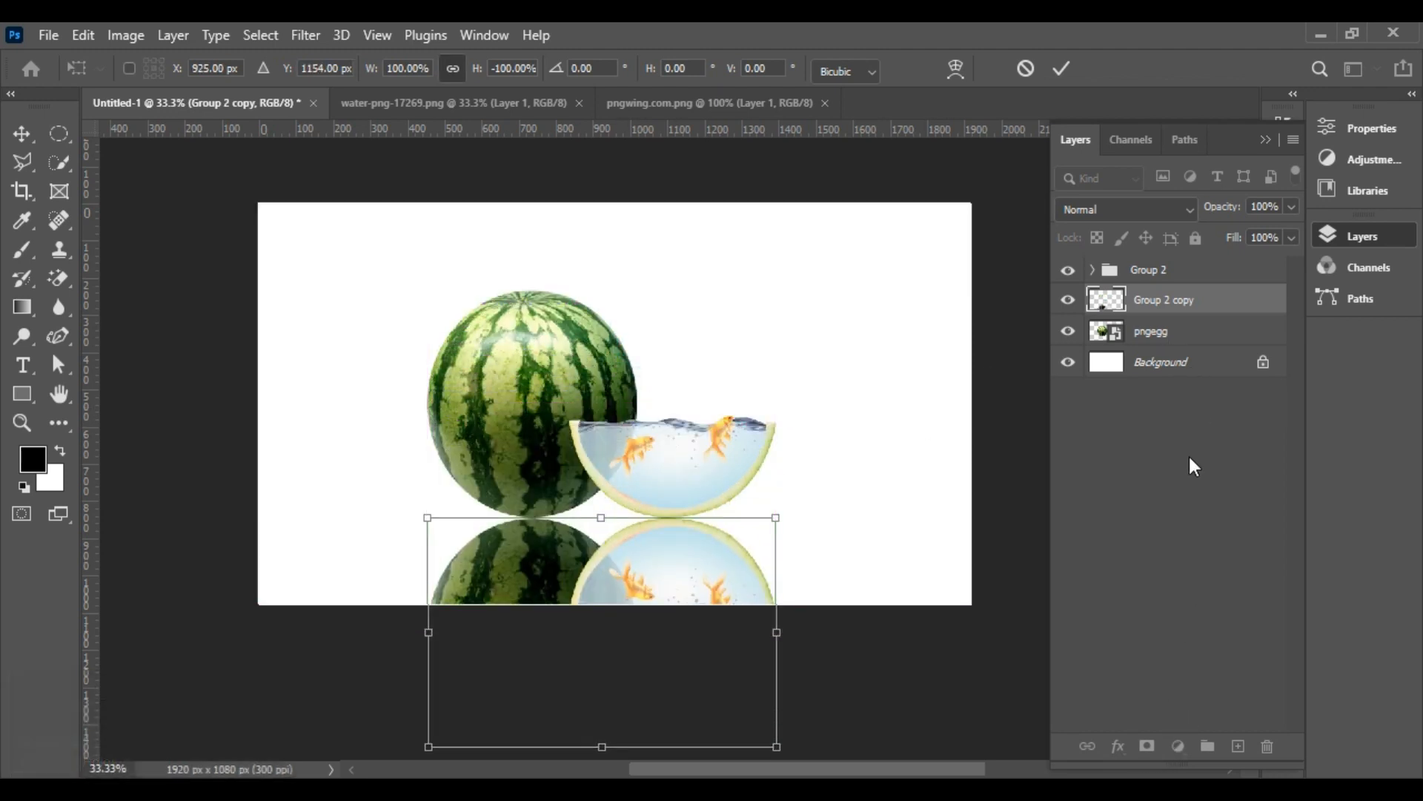
key("Return")
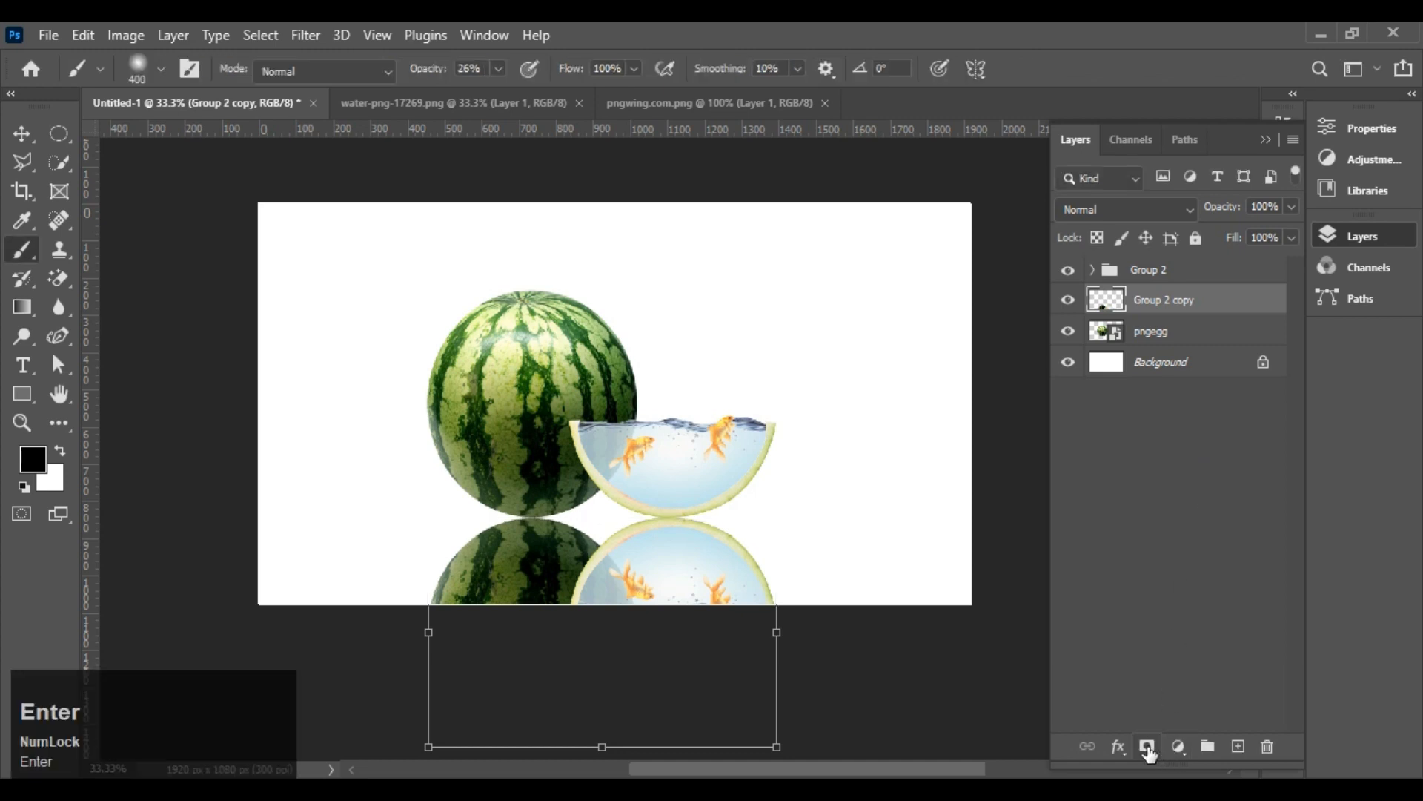
- Add a layer mask to the reflection and fade its lower part with an upward black-to-white linear gradient
left_click(1146, 746)
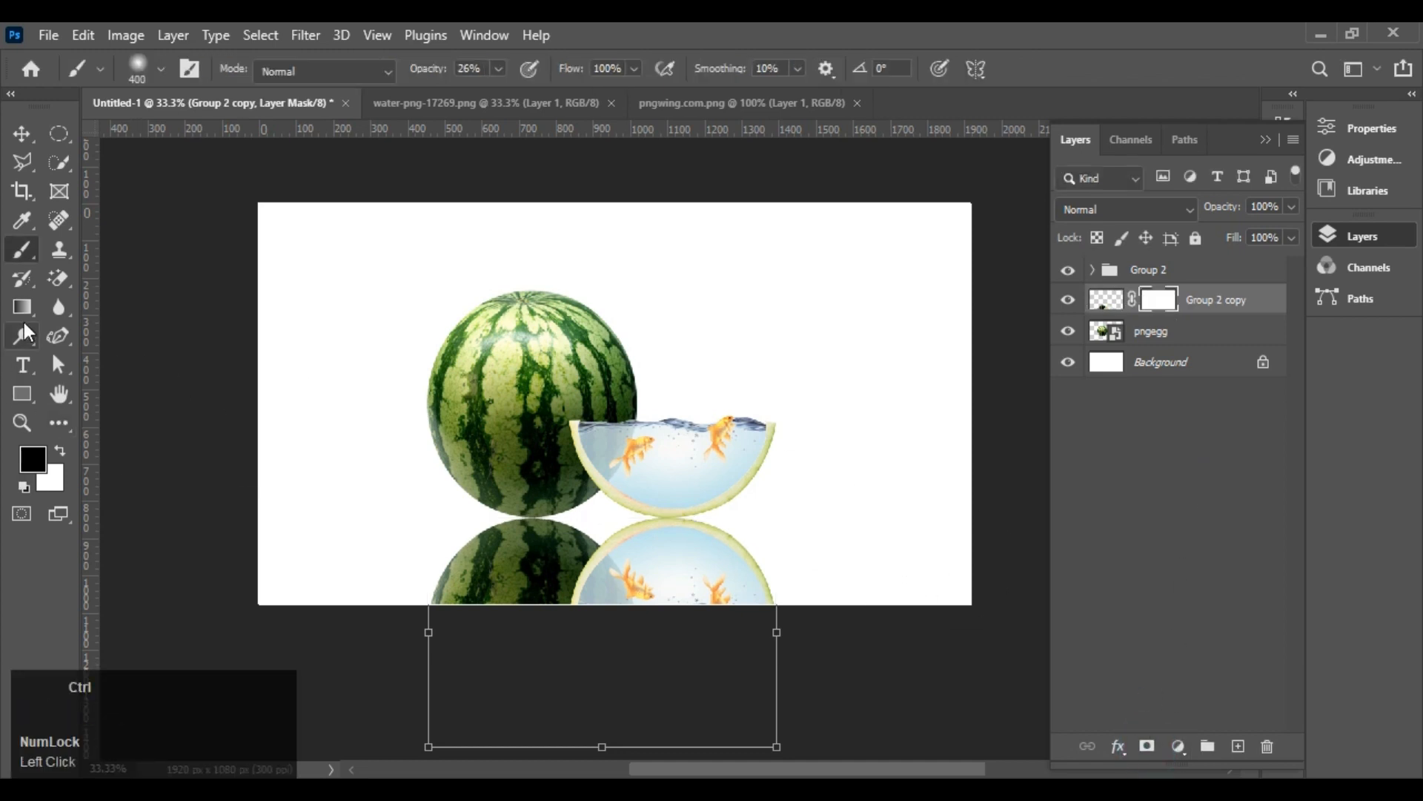
key("ctrl+minus")
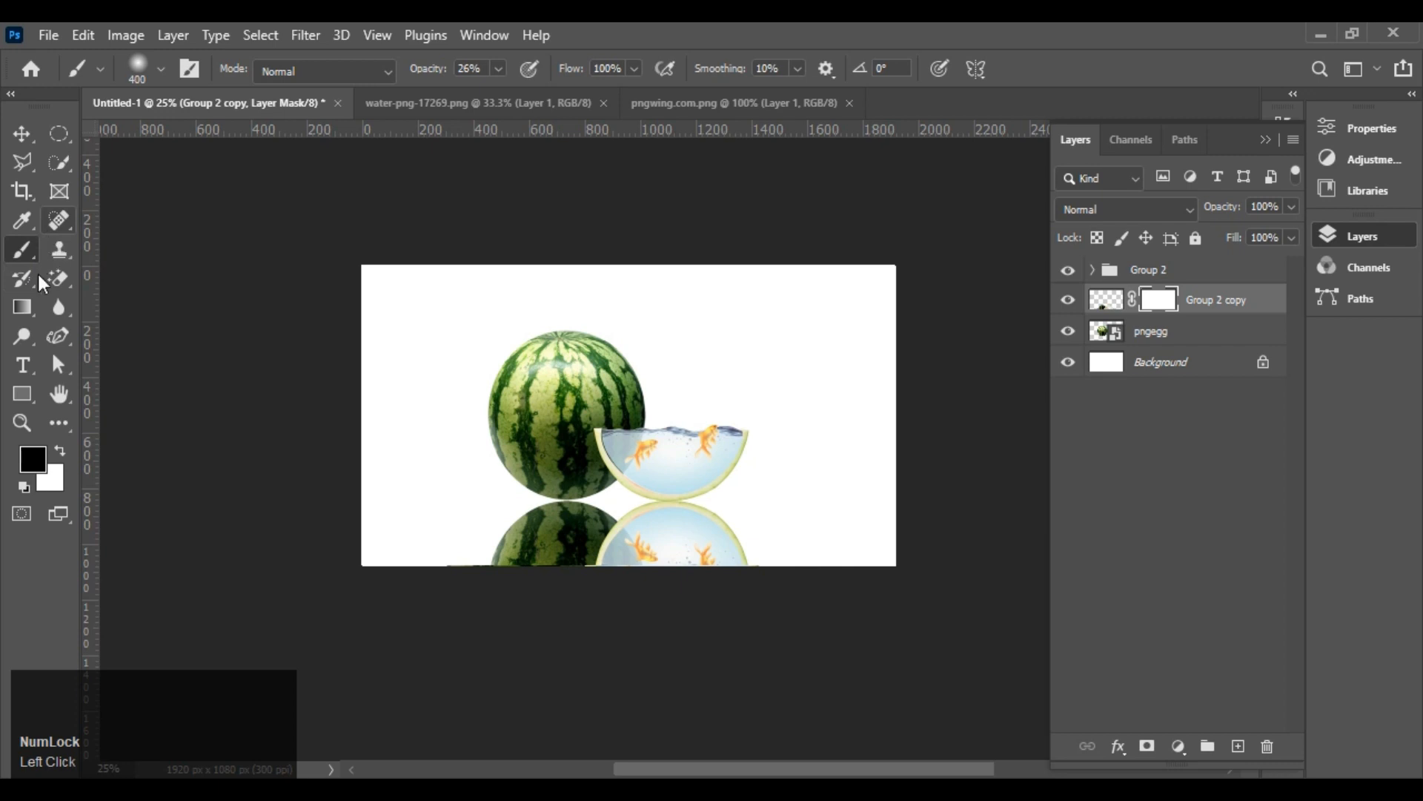
left_click(29, 309)
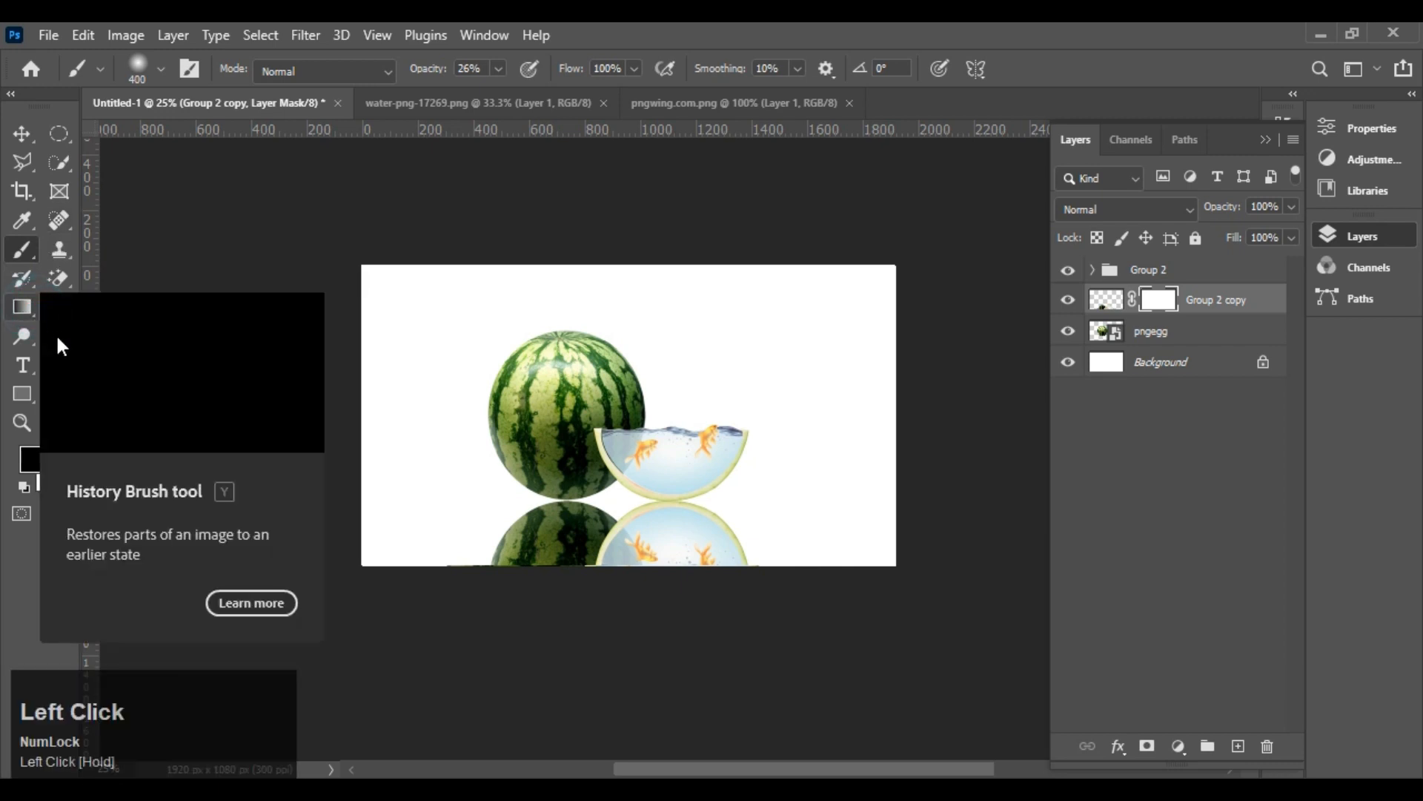
left_click(27, 311)
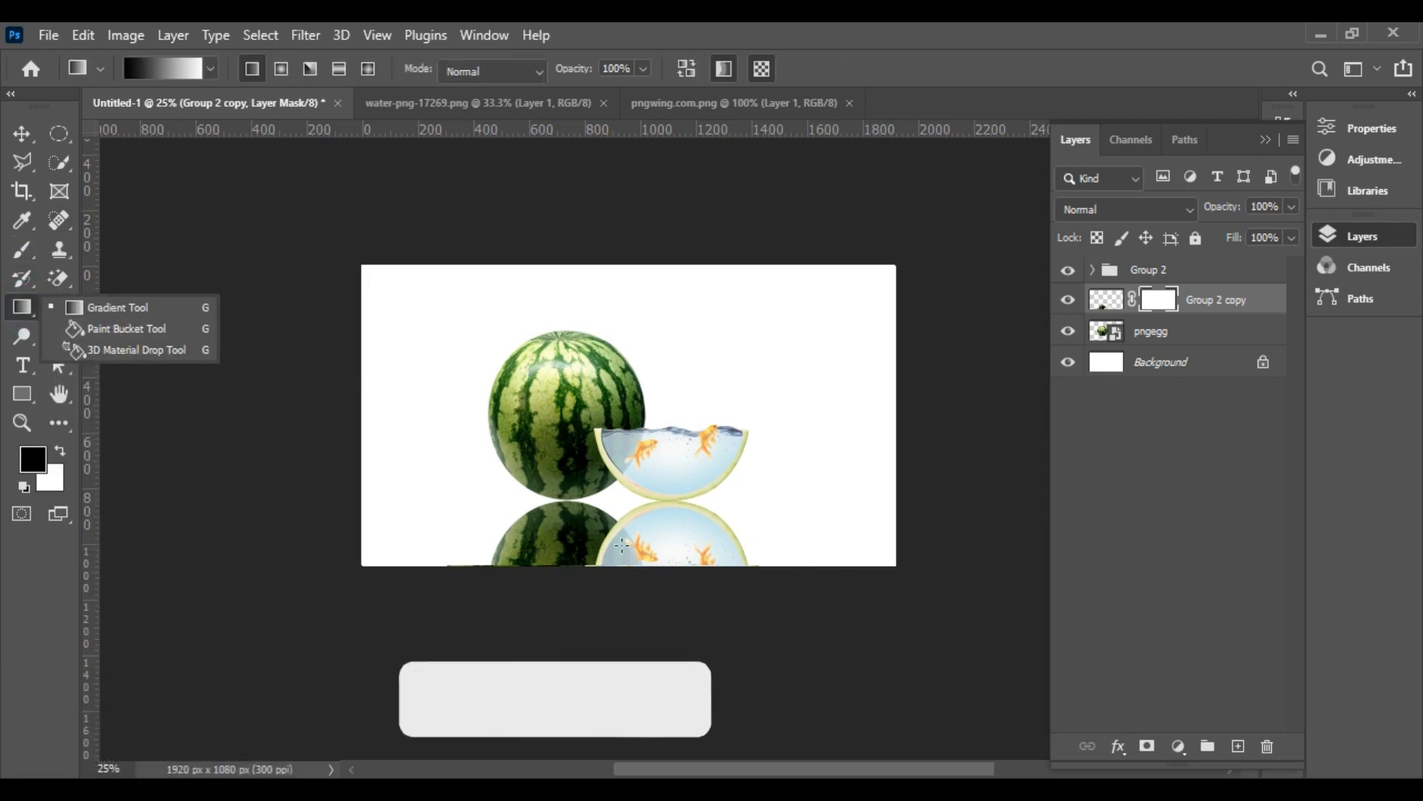
left_click(605, 615, "ctrl")
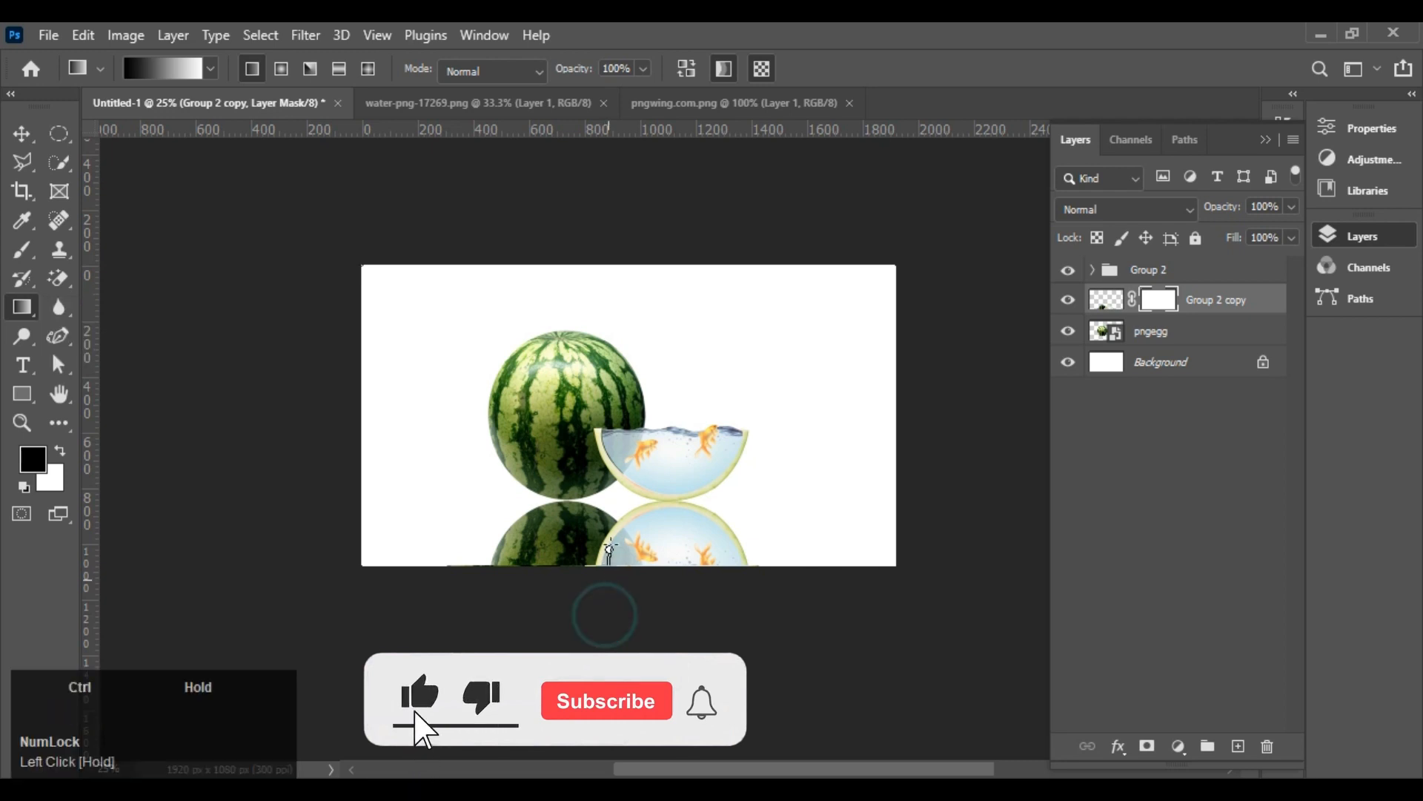
left_click_drag(609, 549, 606, 495)
left_click_drag(604, 510, 604, 508)
left_click_drag(599, 565, 611, 492)
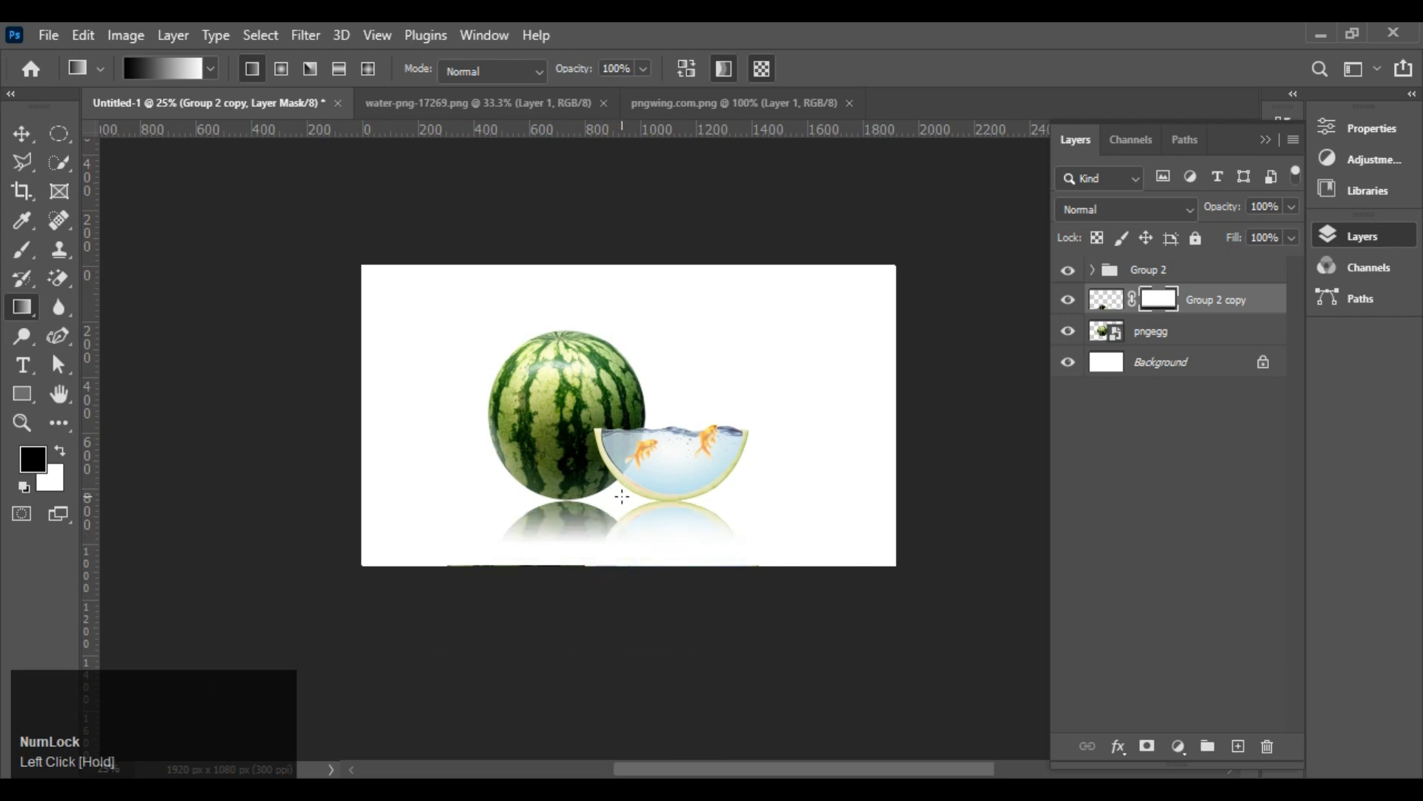
key("ctrl+plus")
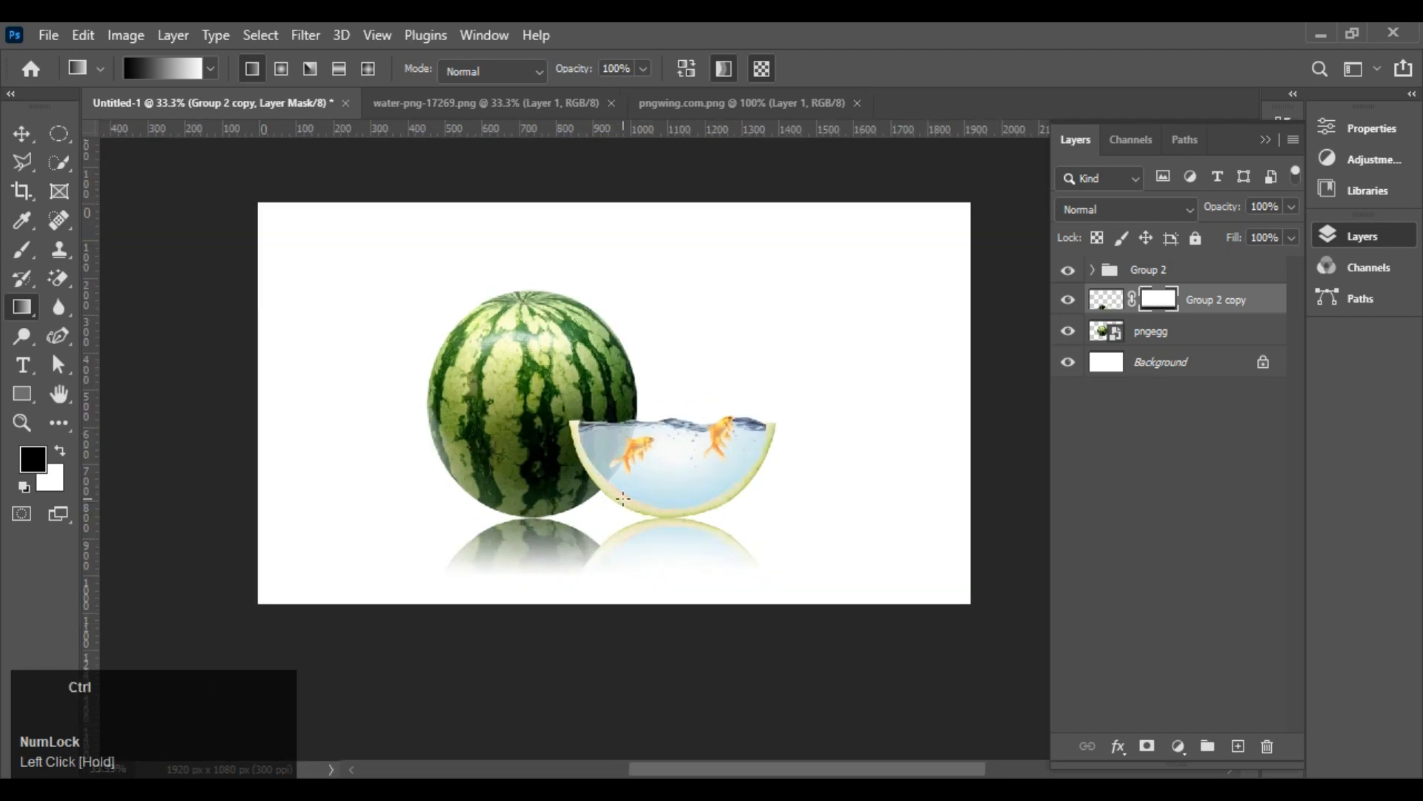
- Add a new layer above the reflection and squash the soft 400 px round brush tip into a thin horizontal ellipse
left_click(1252, 748)
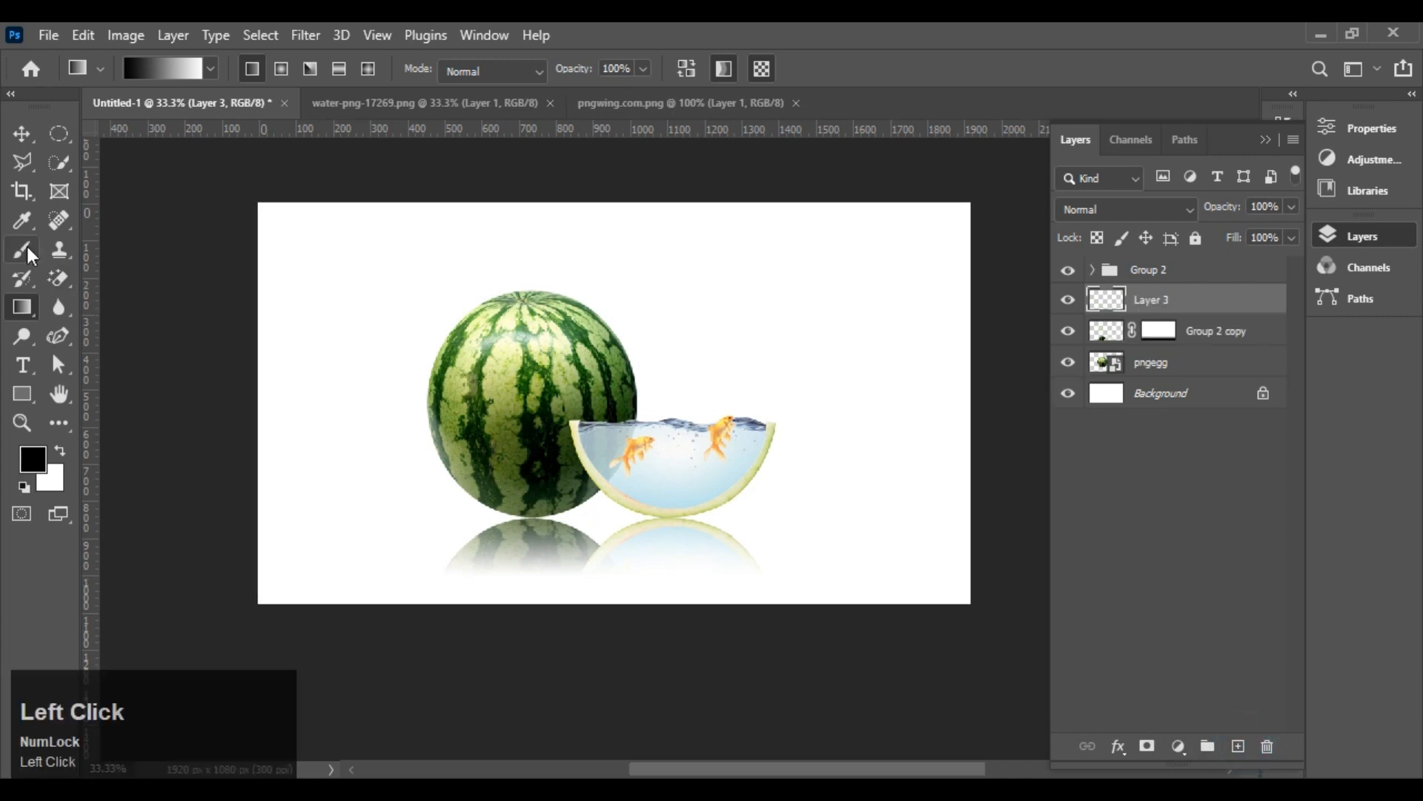
left_click_drag(30, 256, 107, 249)
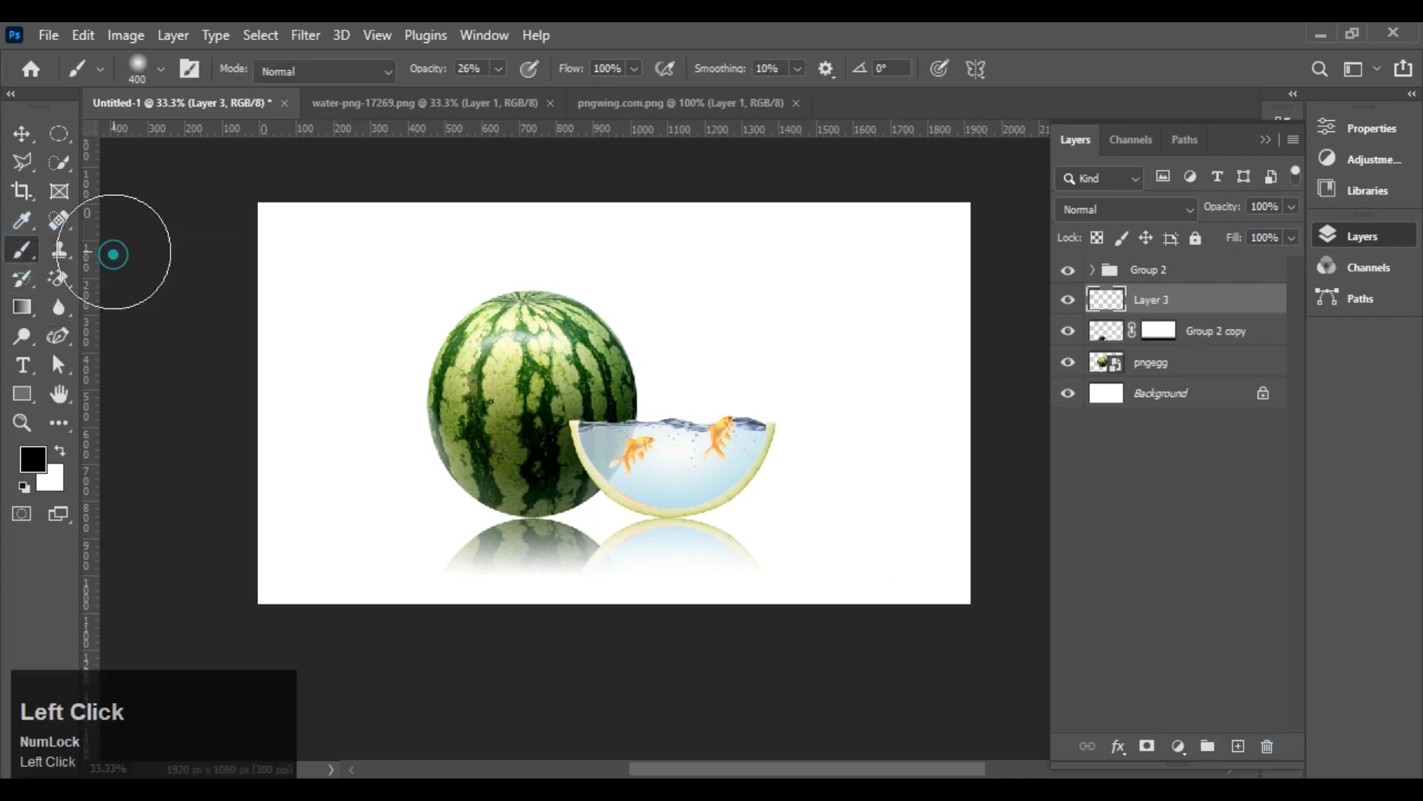
left_click(143, 65)
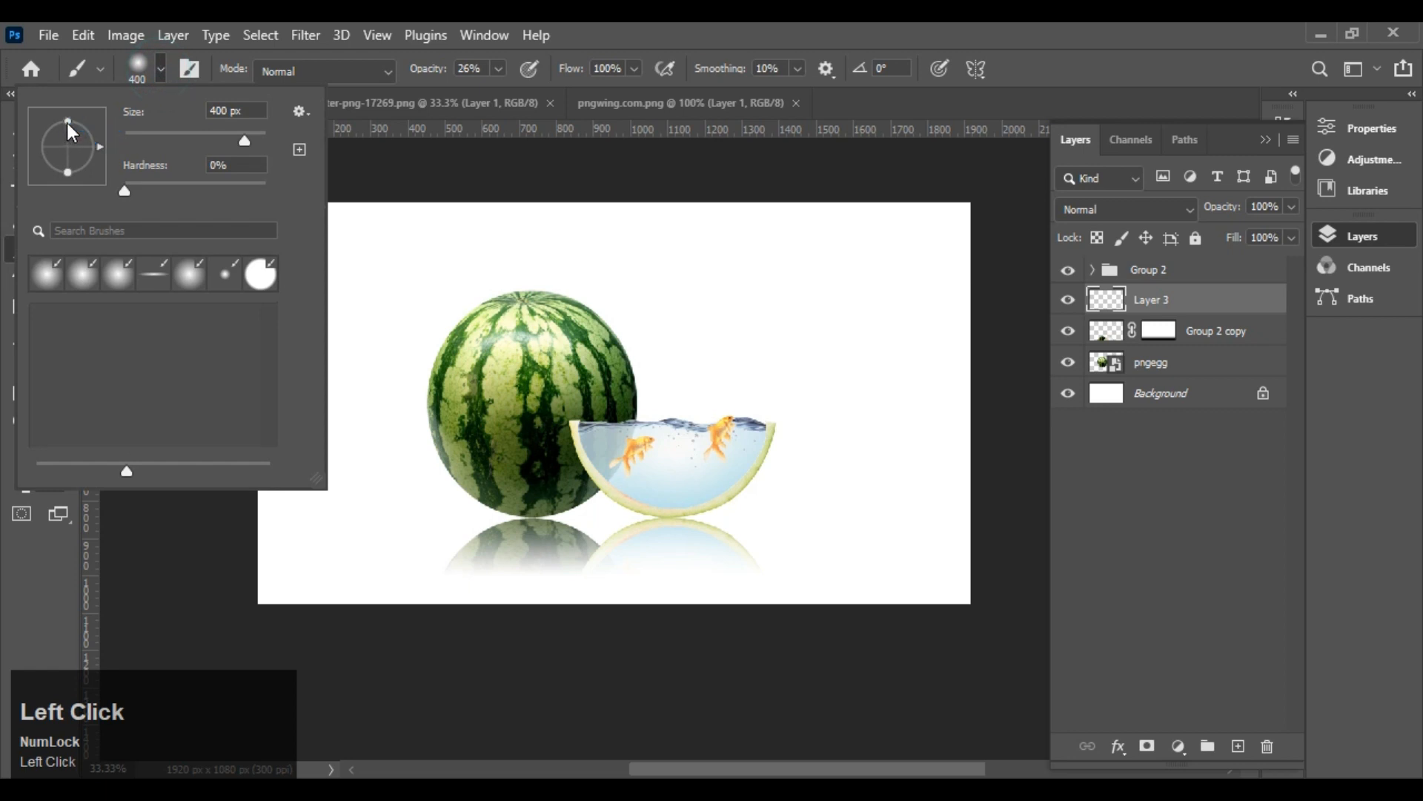
left_click_drag(69, 141, 70, 144)
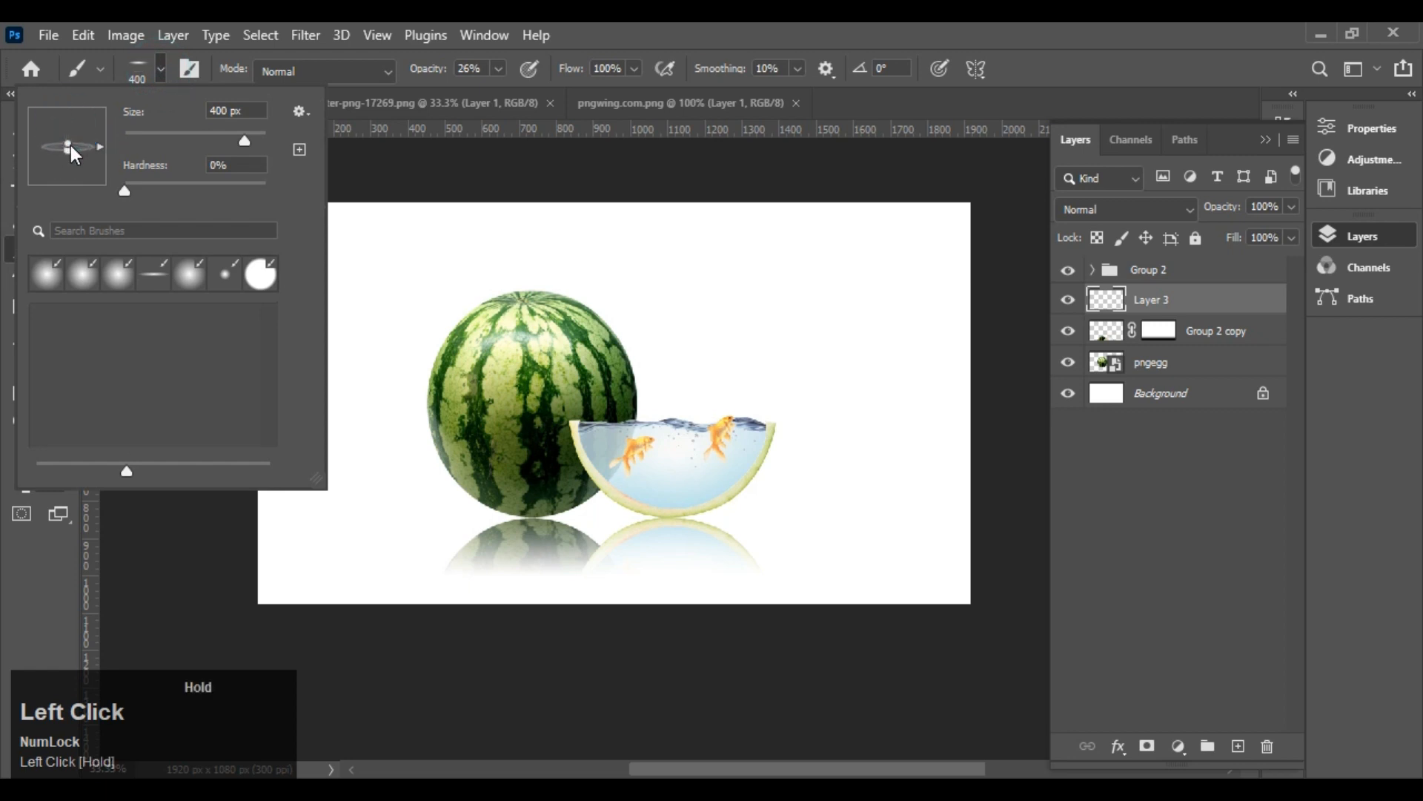
left_click(337, 77)
left_click(338, 75)
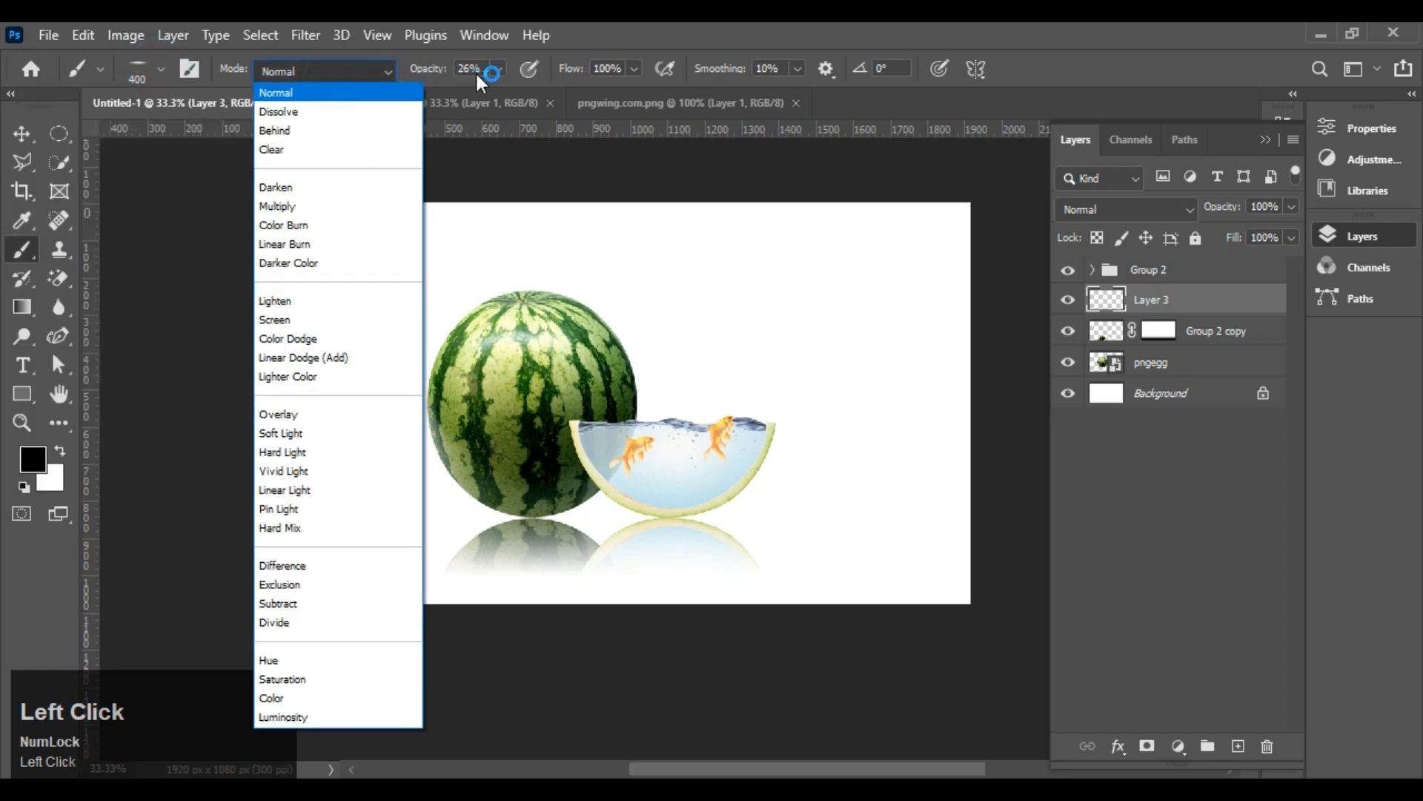
- Set the brush opacity to 100% and paint black contact shadows beneath the whole watermelon and the slice
left_click(504, 74)
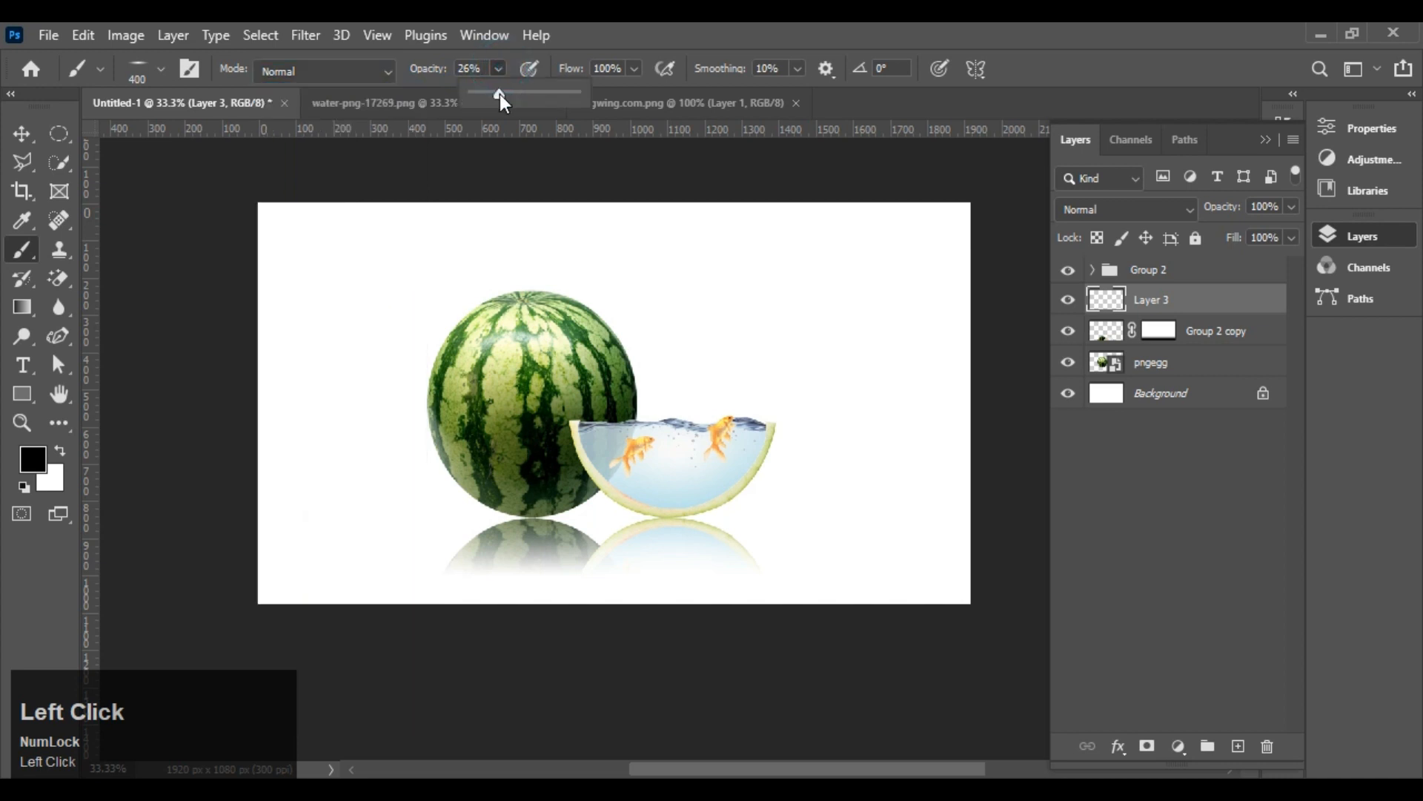
left_click_drag(504, 102, 527, 109)
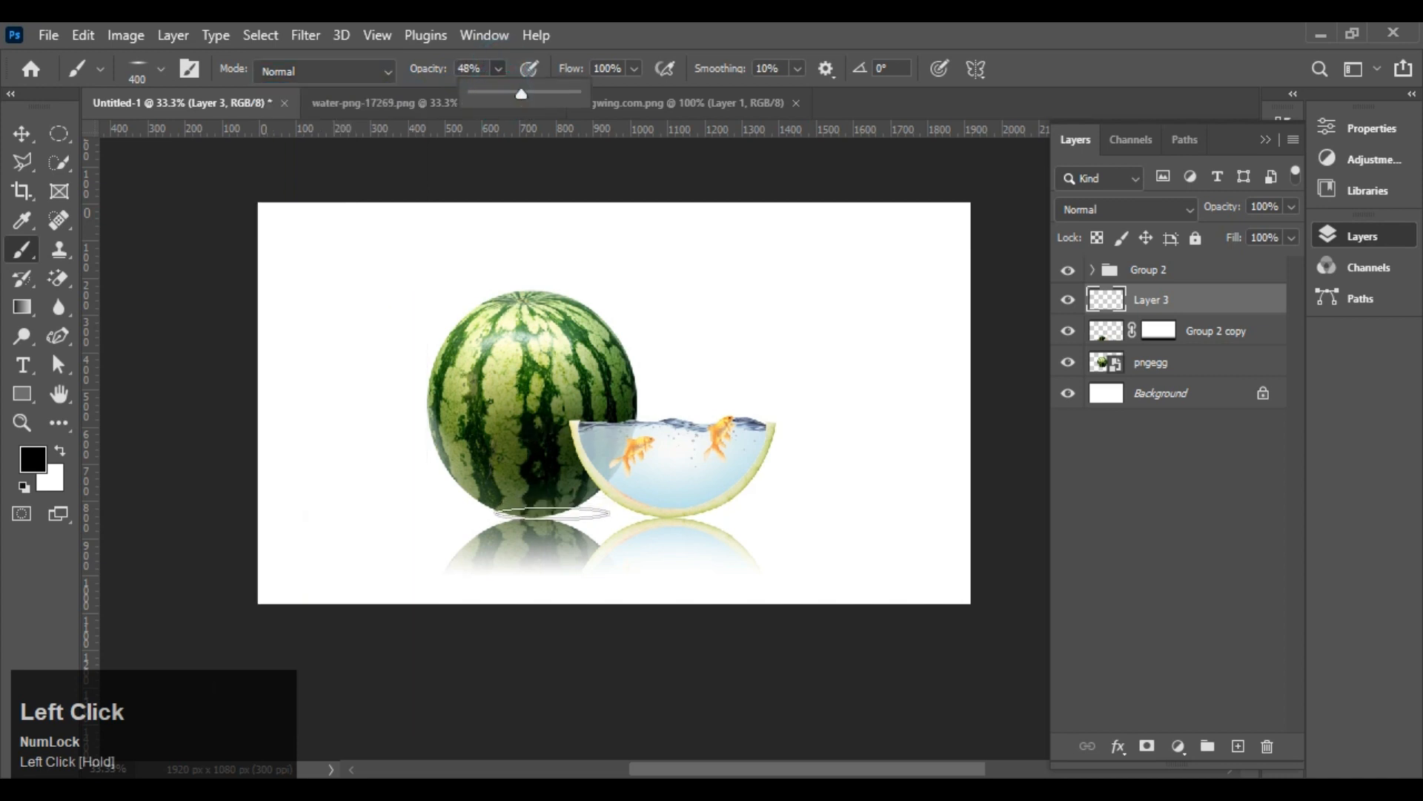
left_click_drag(521, 94, 575, 94)
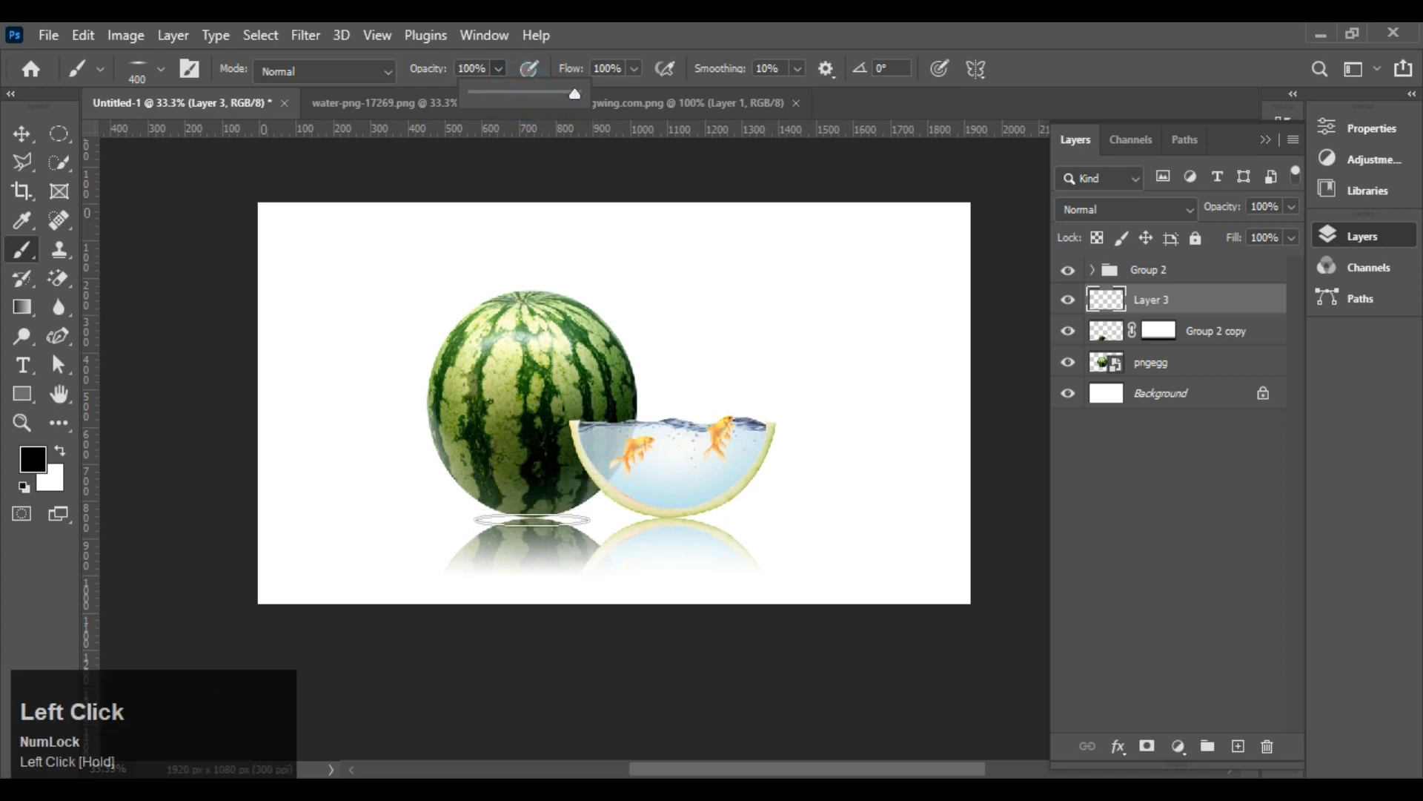
left_click(533, 519)
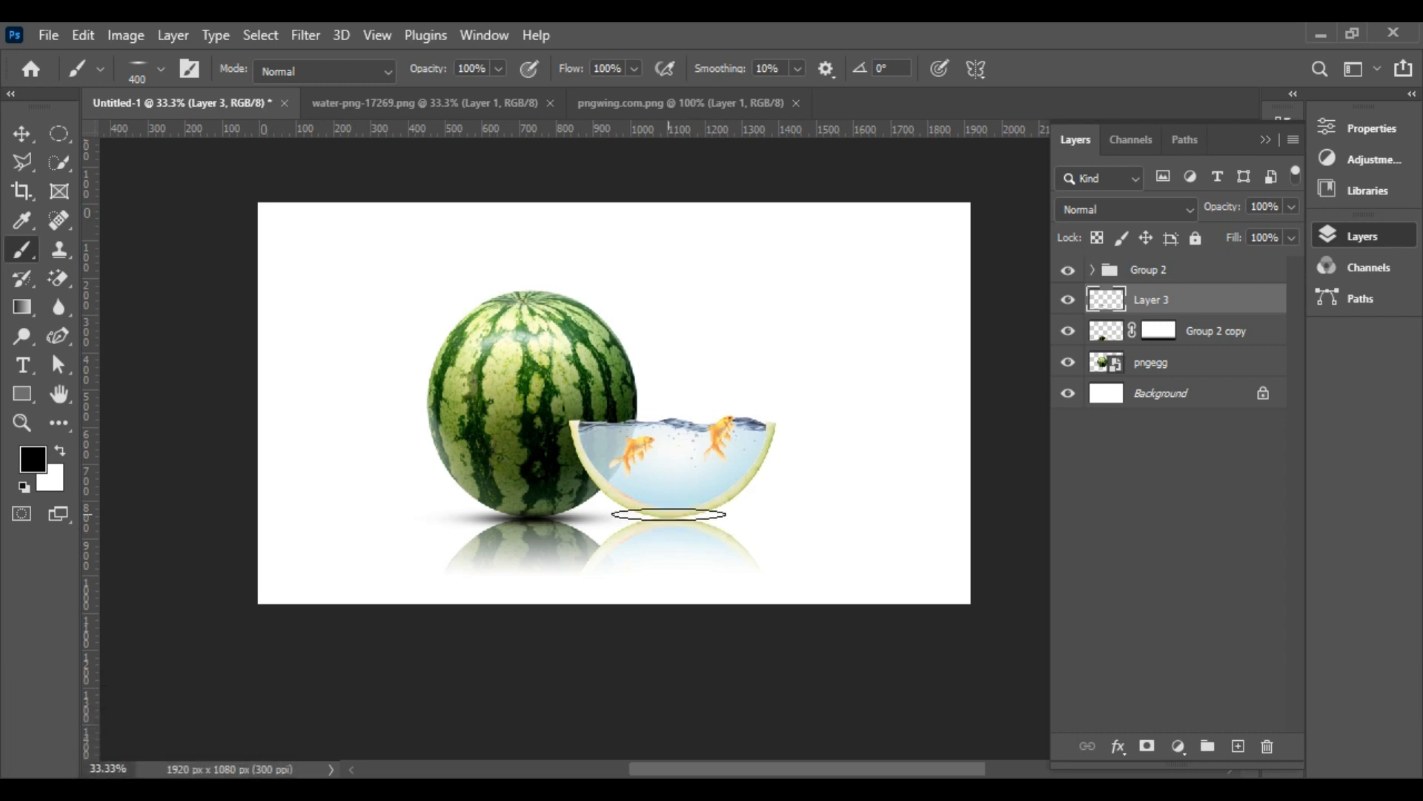
left_click(669, 519)
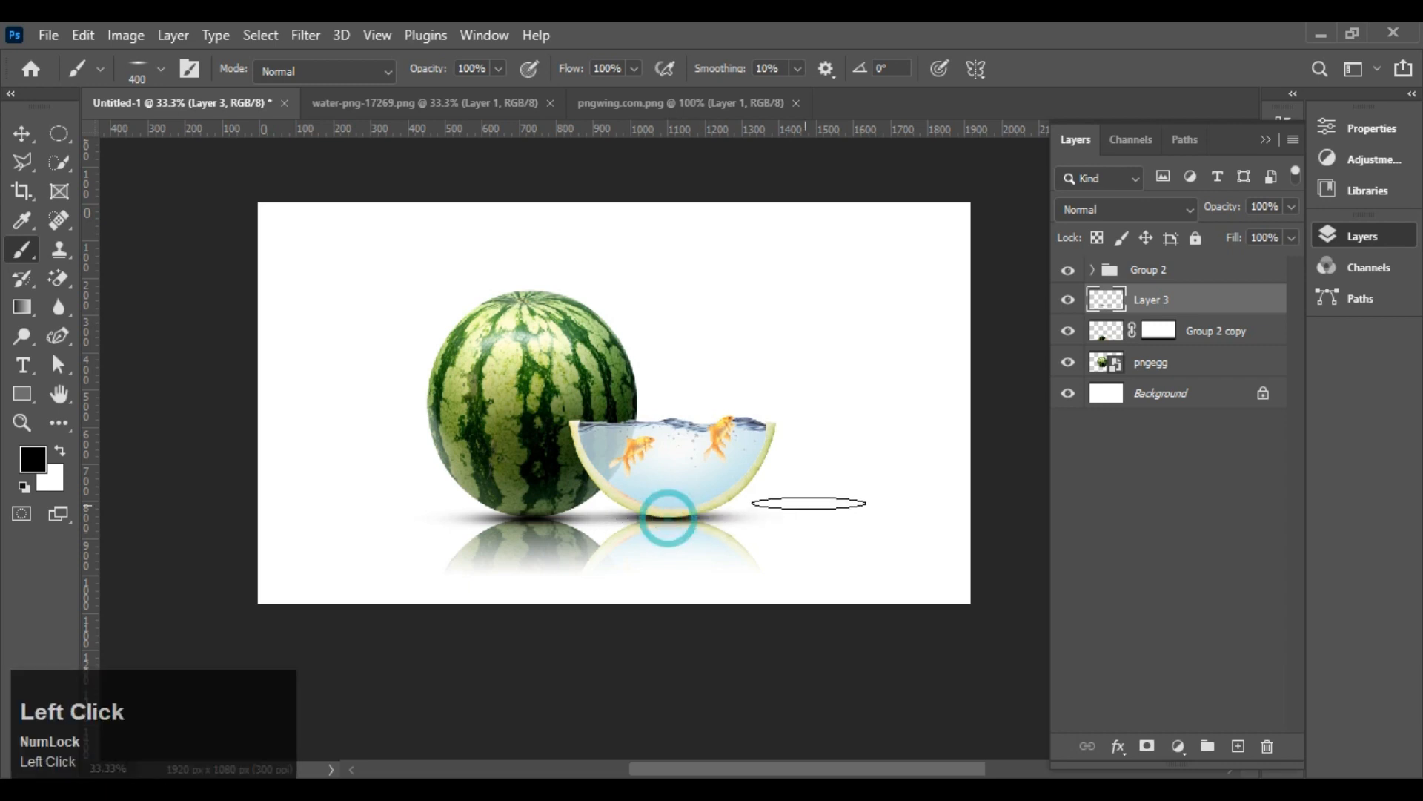
- Examine the whole composition and the contact shadows and reflection under the fruit at different magnifications
key("ctrl+plus")
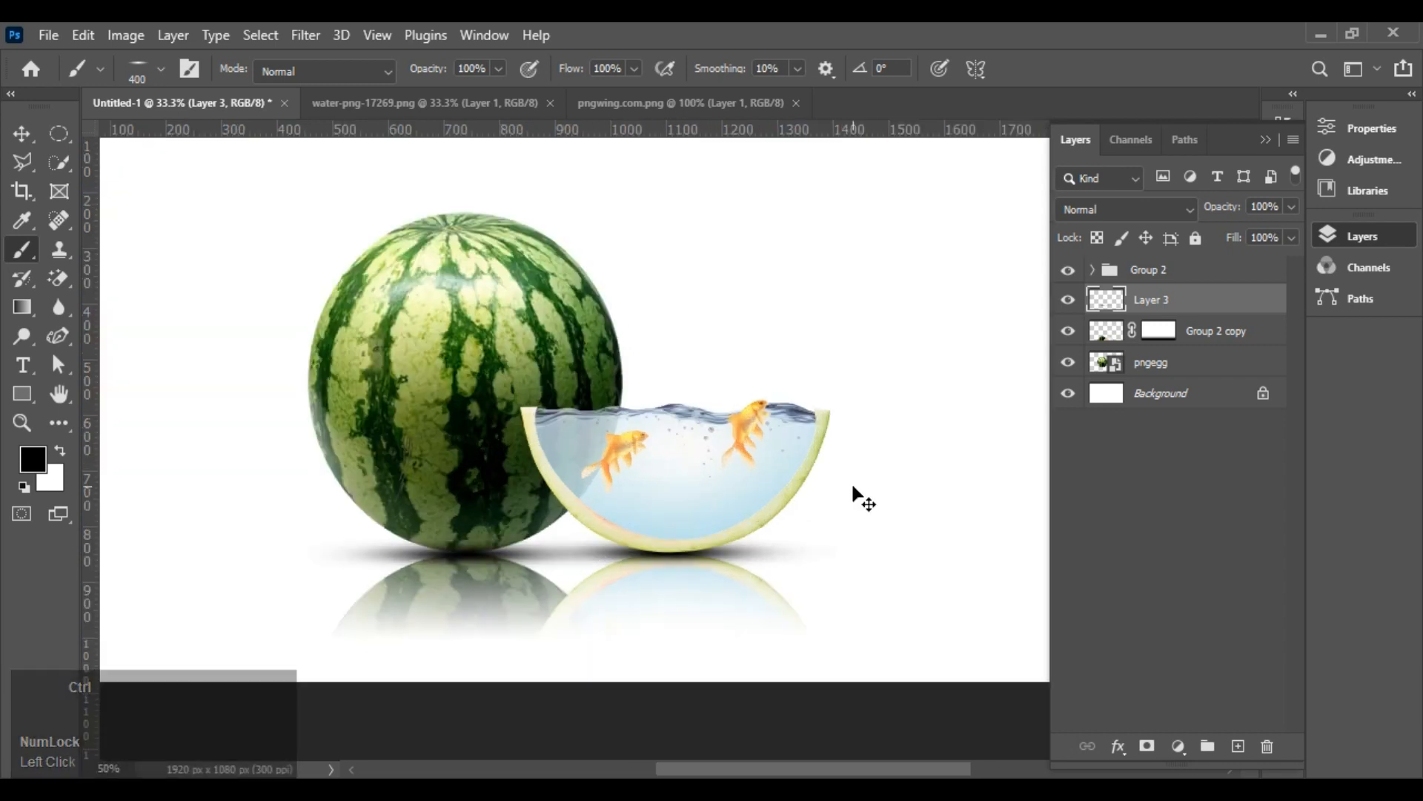
key("ctrl+minus")
key("z")
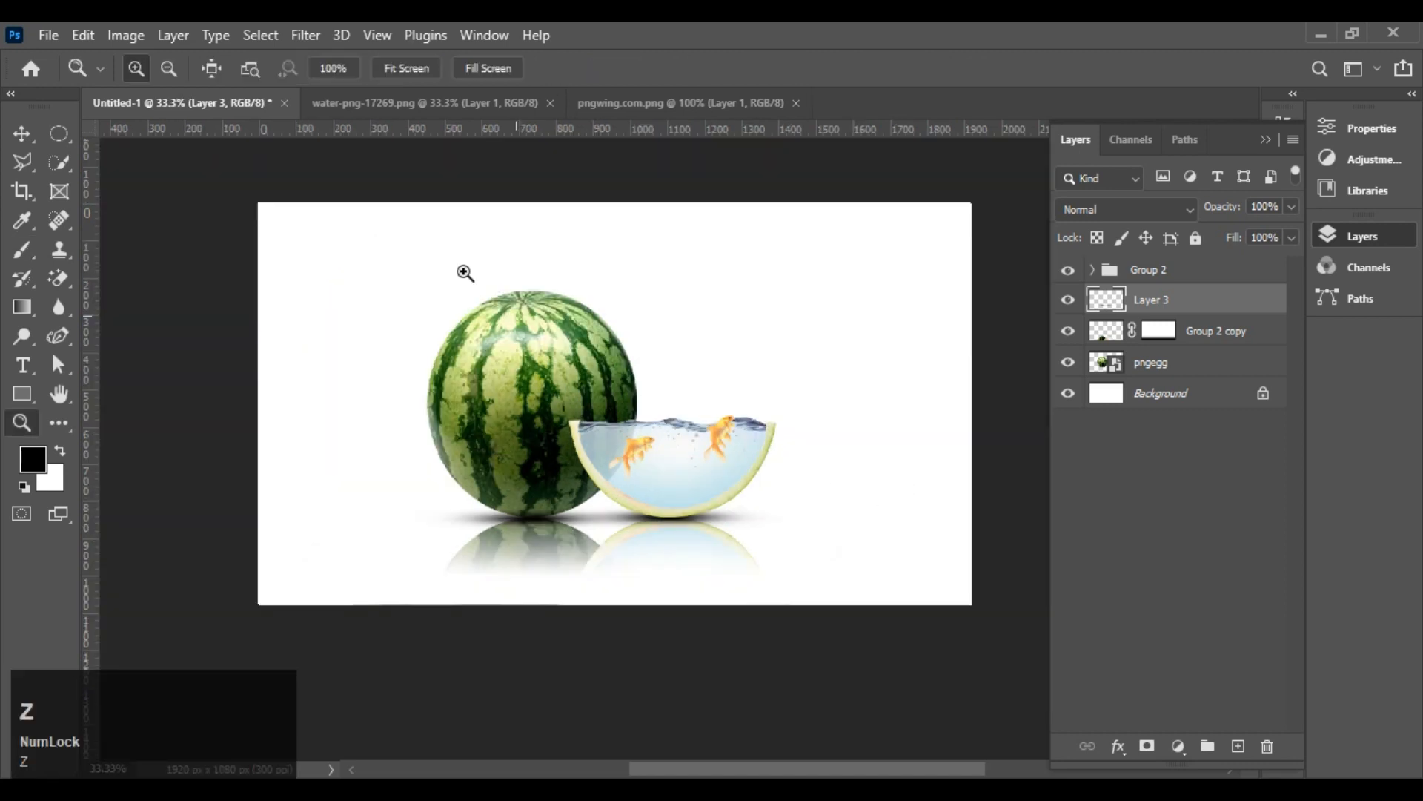
left_click_drag(322, 202, 702, 484)
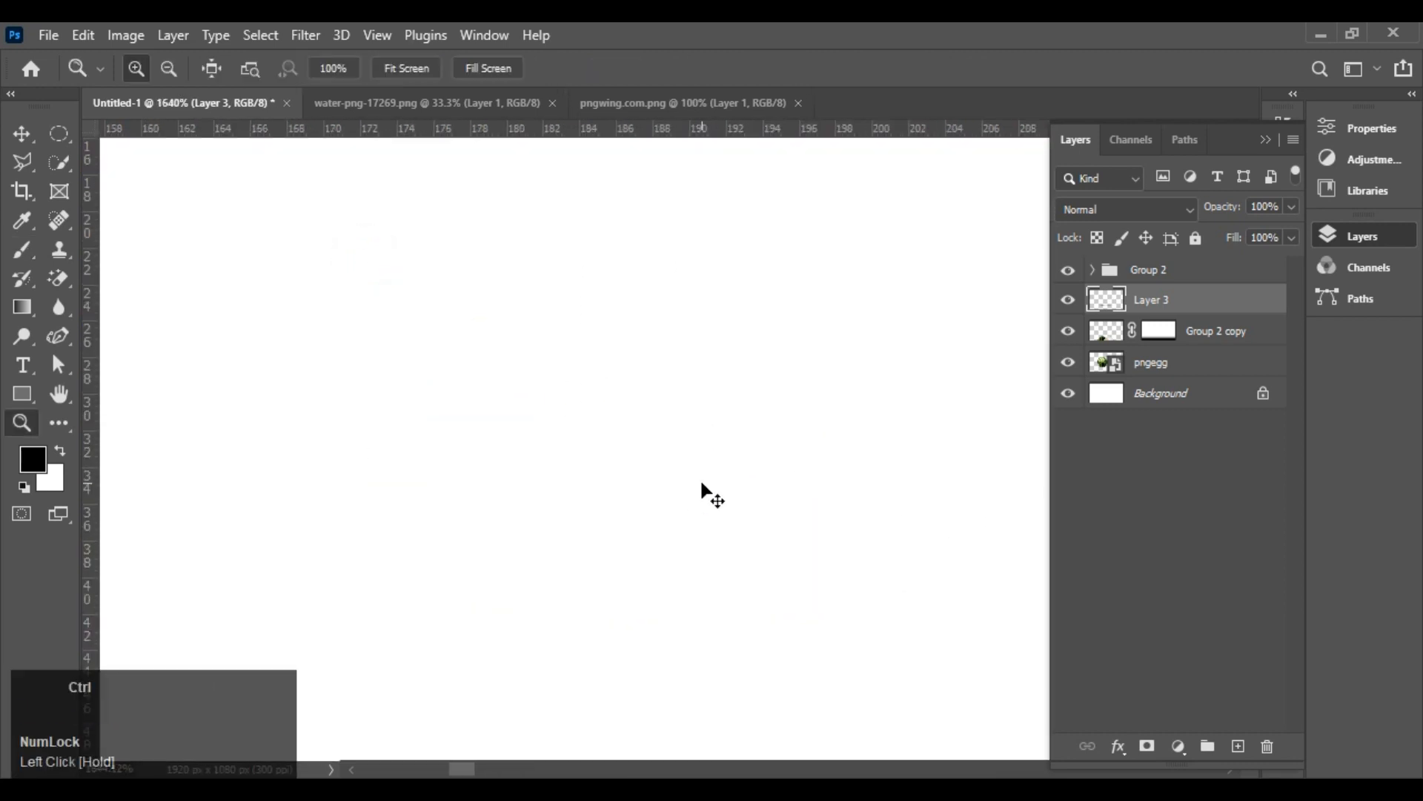
key("ctrl+minus")
key("ctrl+minus")
key("ctrl+minus")
key("ctrl+minus")
key("ctrl+minus")
key("ctrl+minus")
key("ctrl+minus")
key("ctrl+minus")
key("ctrl+minus")
key("ctrl+minus")
key("ctrl+minus")
key("ctrl+minus")
key("ctrl+minus")
key("ctrl+minus")
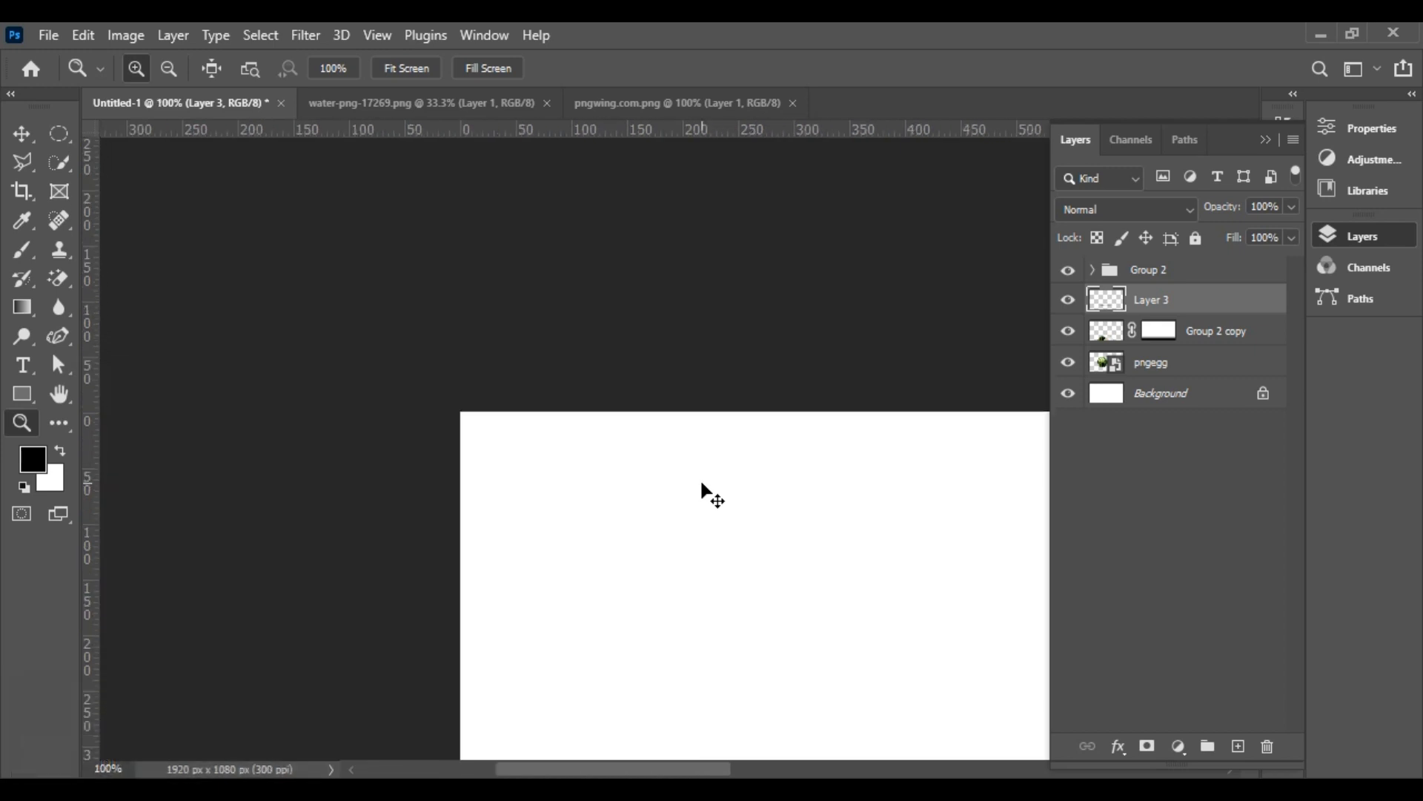
key("ctrl+minus")
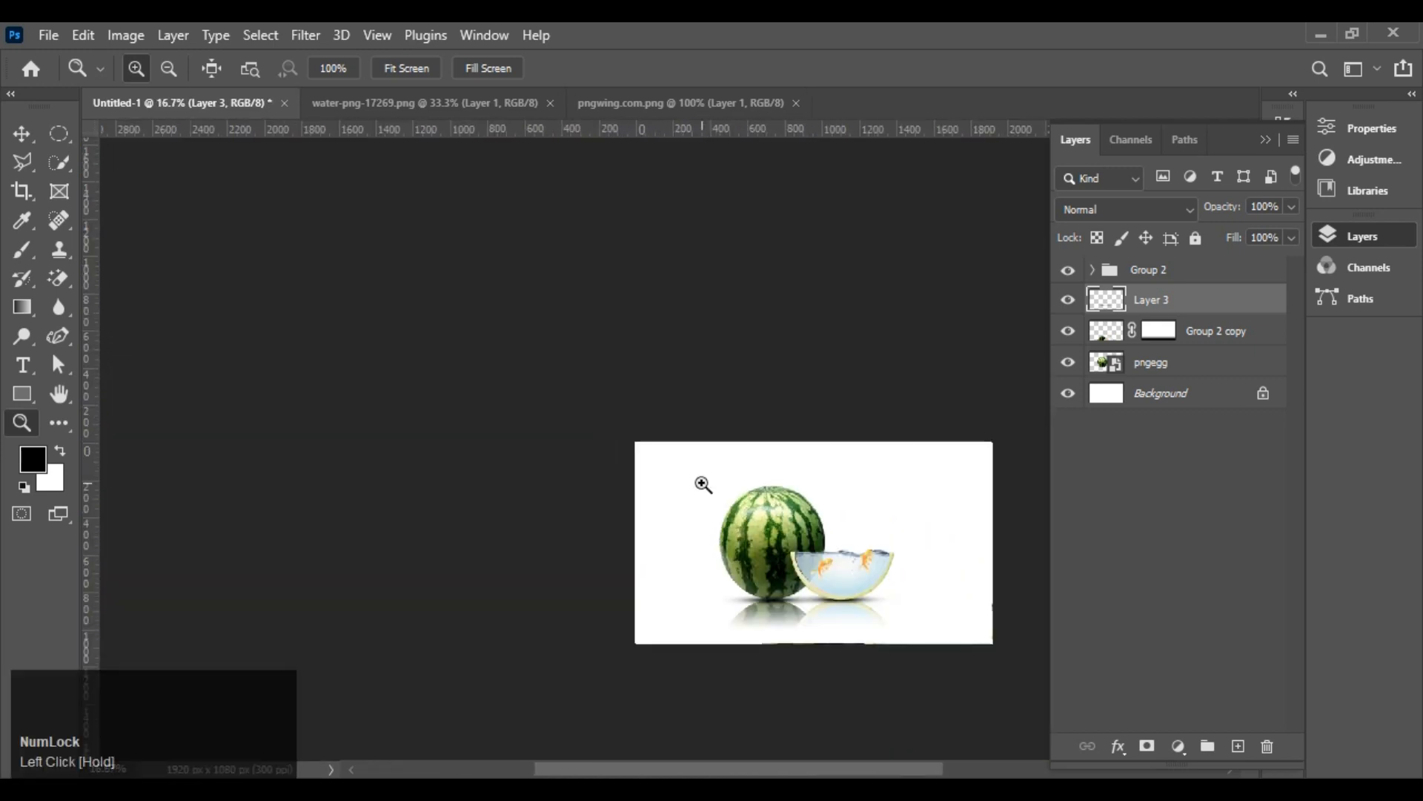
left_click_drag(626, 438, 1008, 667)
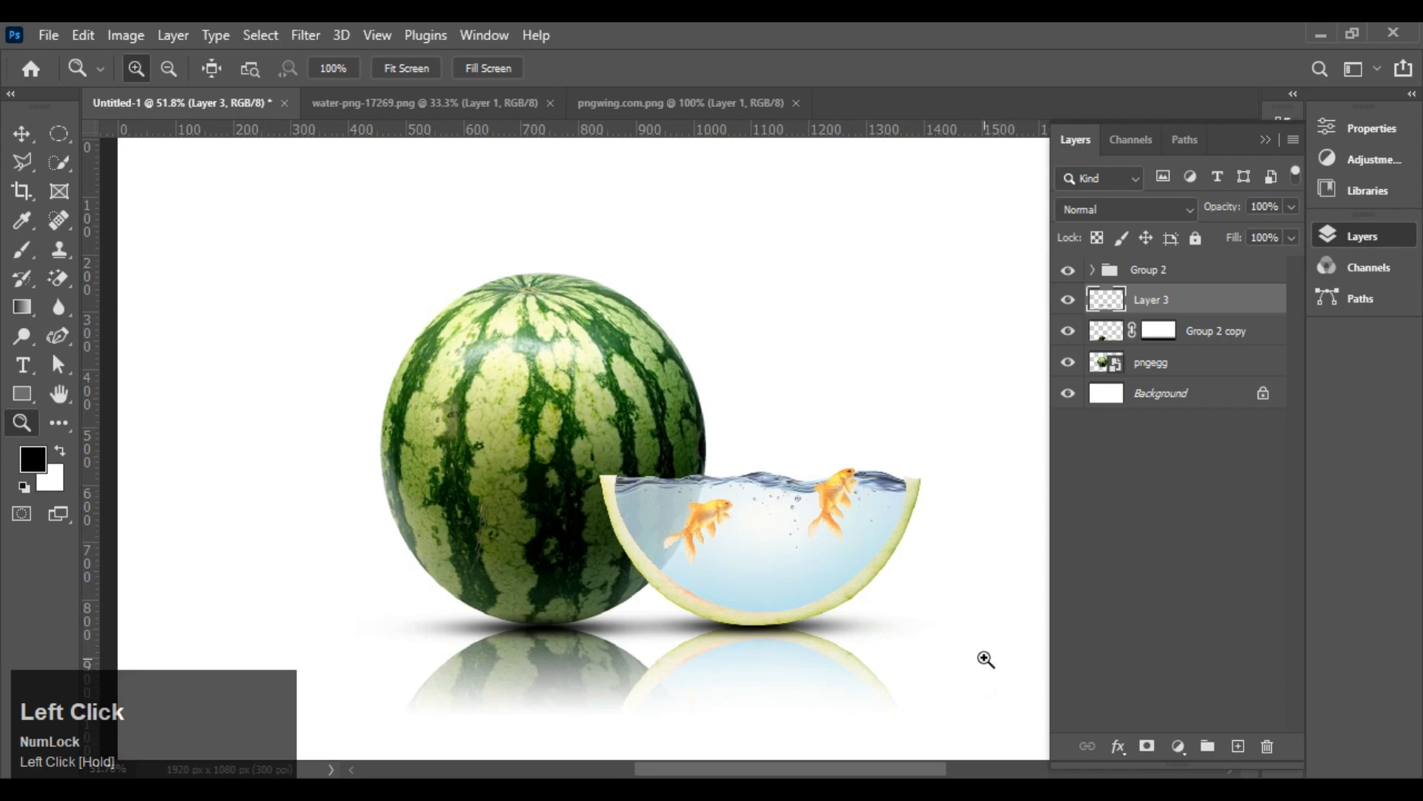